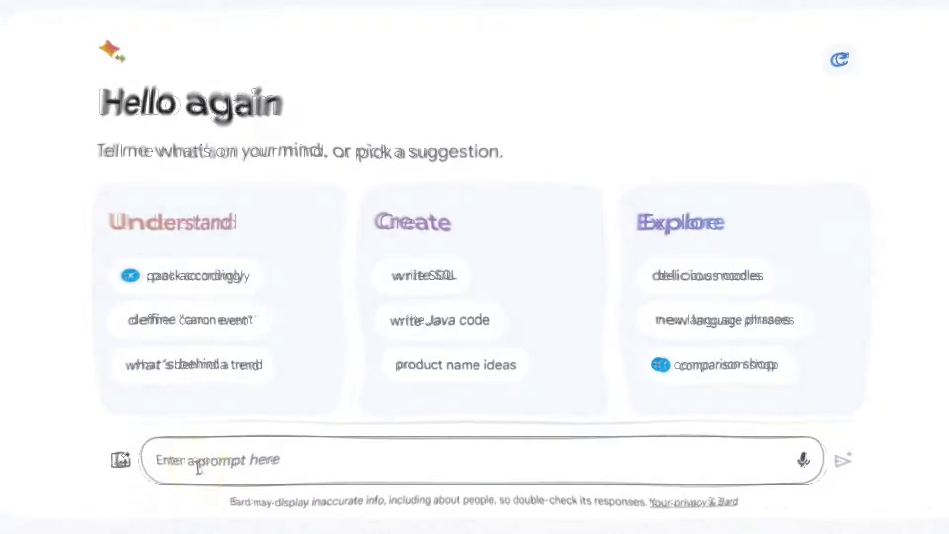
Ask Bard for the top Wikipedia niches.
{"action": "left_click", "coordinate": [202, 466]}
{"action": "type", "text": "Give me top 10 Wikipedia Niches by pages and view count"}
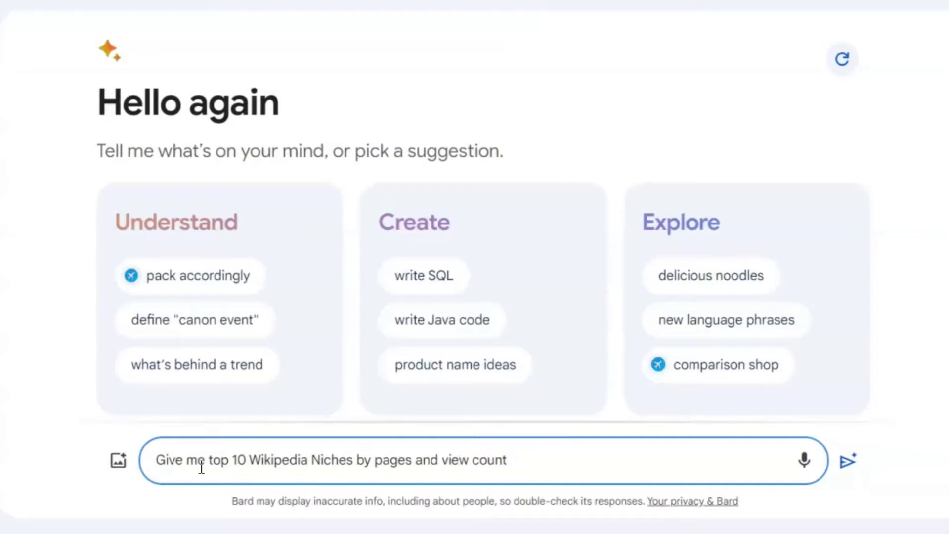
{"action": "key", "text": "Return"}
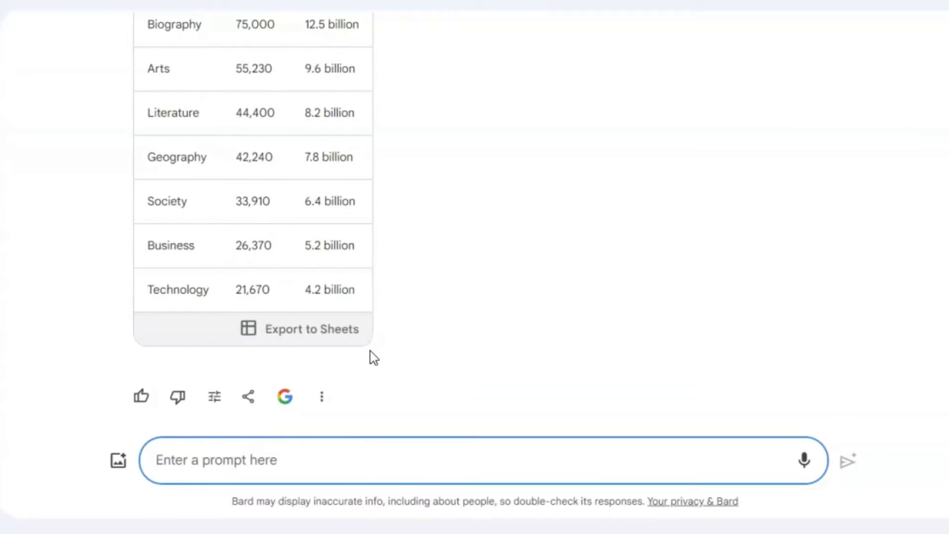
Review the answer, then request the top 10 science articles on Wikipedia.
{"action": "left_click", "coordinate": [529, 328]}
{"action": "scroll", "coordinate": [529, 328], "scroll_direction": "up", "scroll_amount": 5}
{"action": "scroll", "coordinate": [528, 326], "scroll_direction": "down", "scroll_amount": 2}
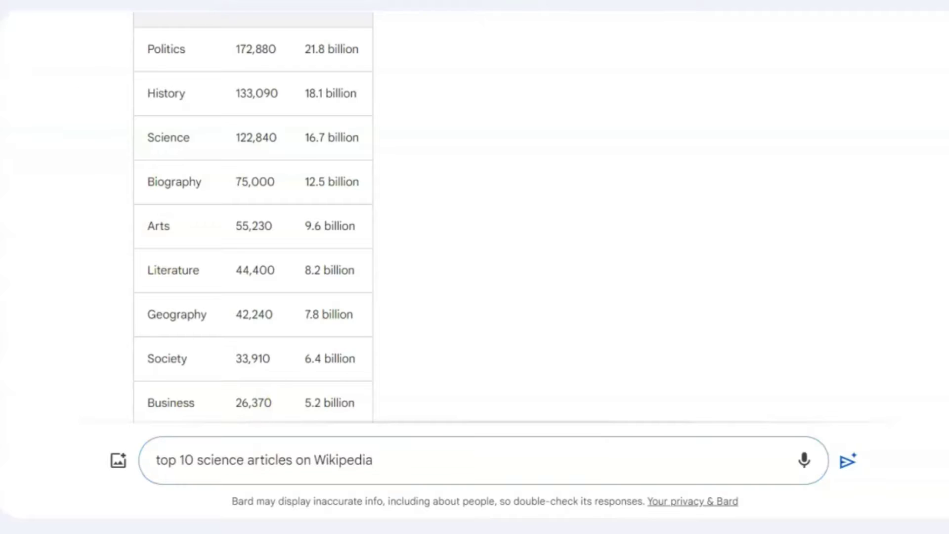
{"action": "scroll", "coordinate": [186, 290], "scroll_direction": "up", "scroll_amount": 4}
{"action": "scroll", "coordinate": [186, 287], "scroll_direction": "down", "scroll_amount": 7}
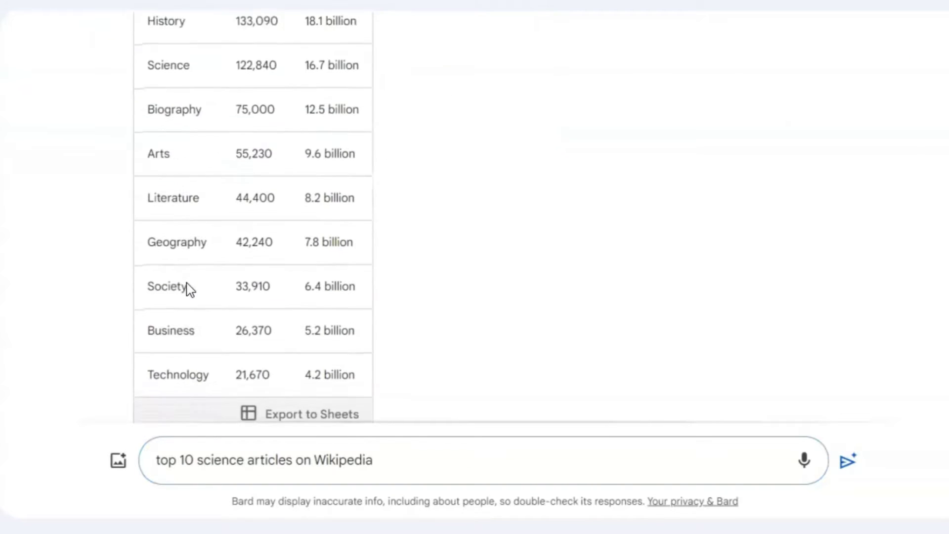
{"action": "left_click", "coordinate": [847, 467]}
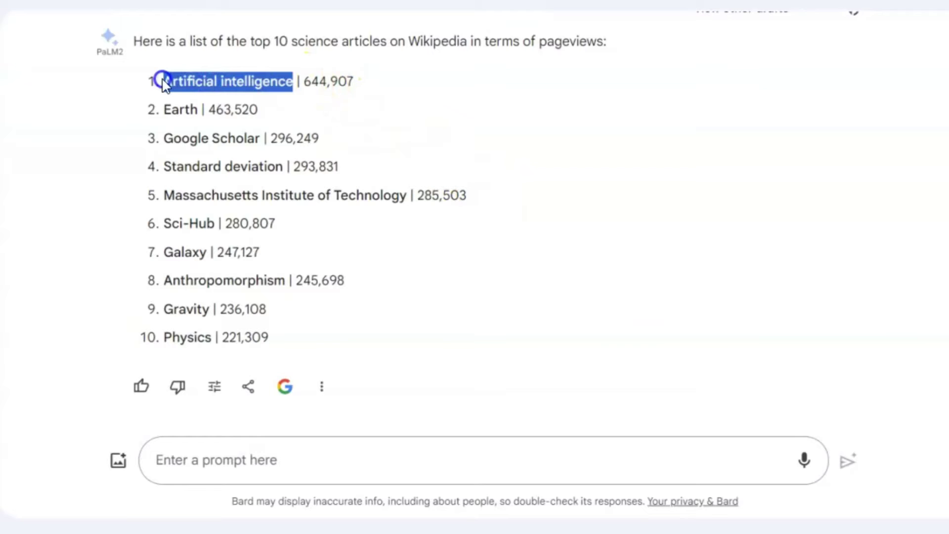
Search Wikipedia for 'Artificial intelligence' and copy the article's URL.
{"action": "left_click", "coordinate": [262, 37]}
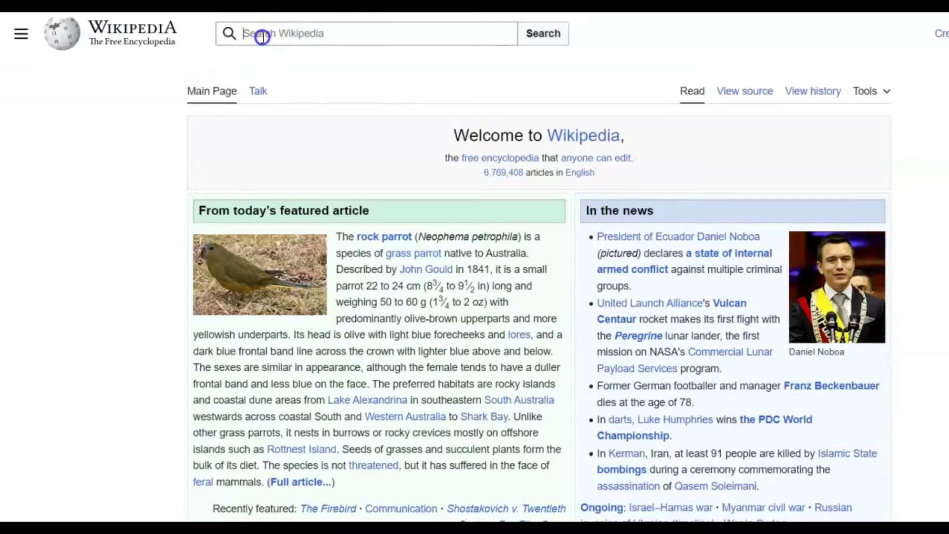
{"action": "type", "text": "A"}
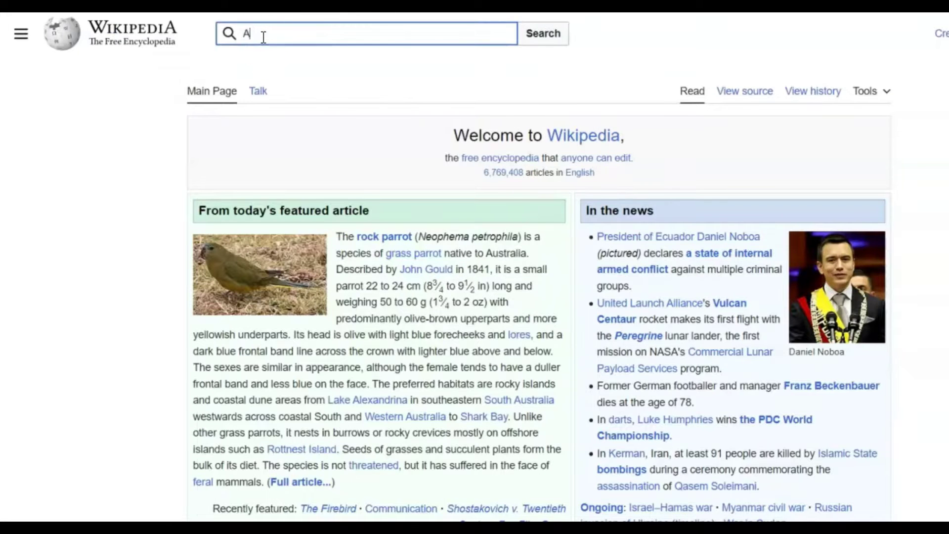
{"action": "type", "text": "tificial Inteli"}
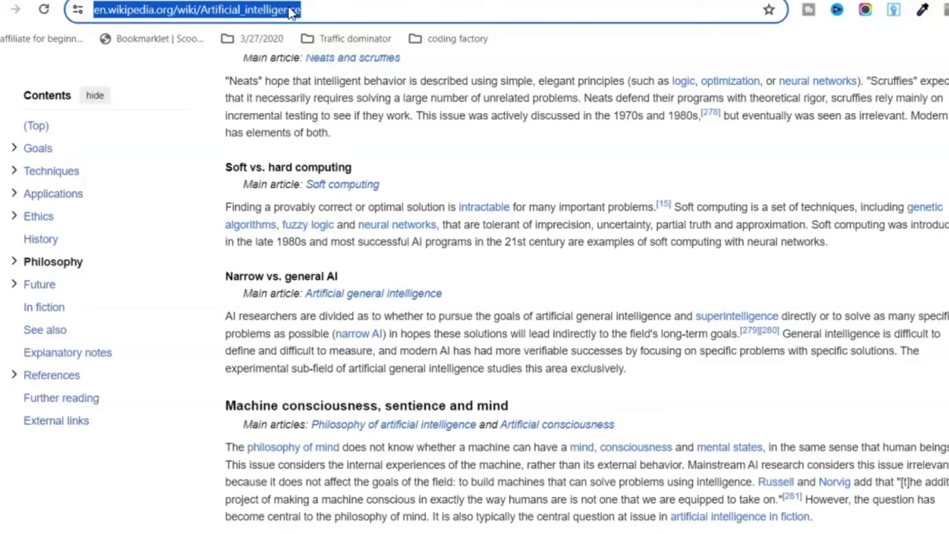
{"action": "right_click", "coordinate": [292, 12]}
{"action": "left_click", "coordinate": [339, 153]}
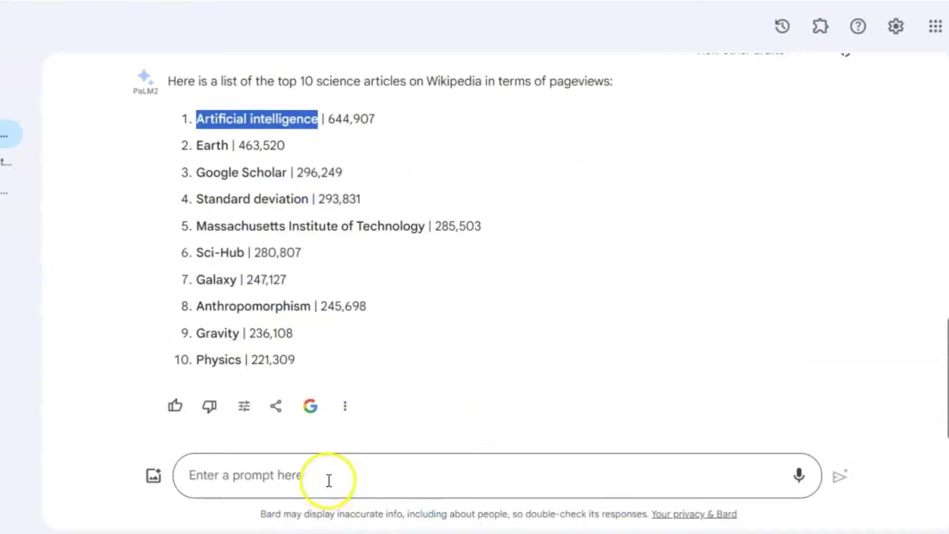
Ask Bard for a punchy YouTube script under 1000 words from the pasted Wikipedia link.
{"action": "left_click", "coordinate": [328, 479]}
{"action": "type", "text": "An"}
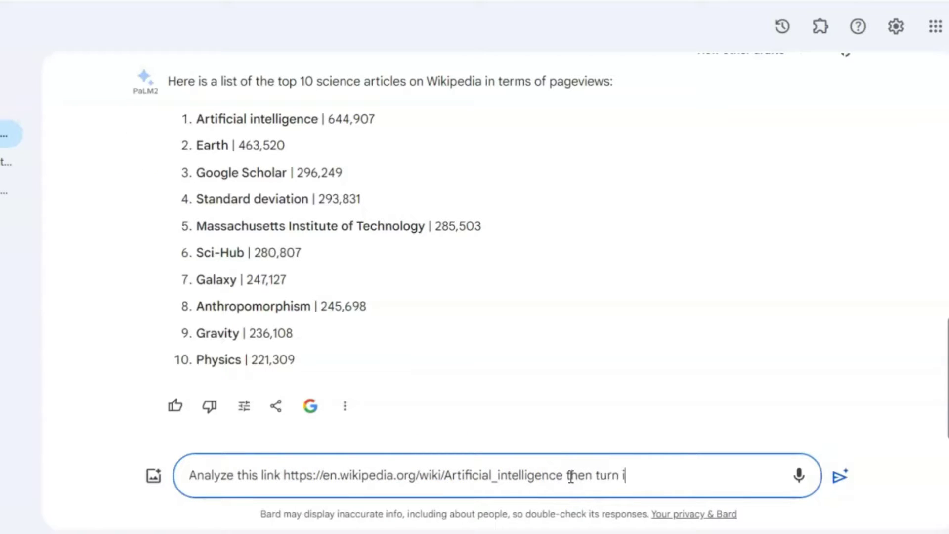
{"action": "type", "text": "a"}
{"action": "key", "text": "ctrl+v"}
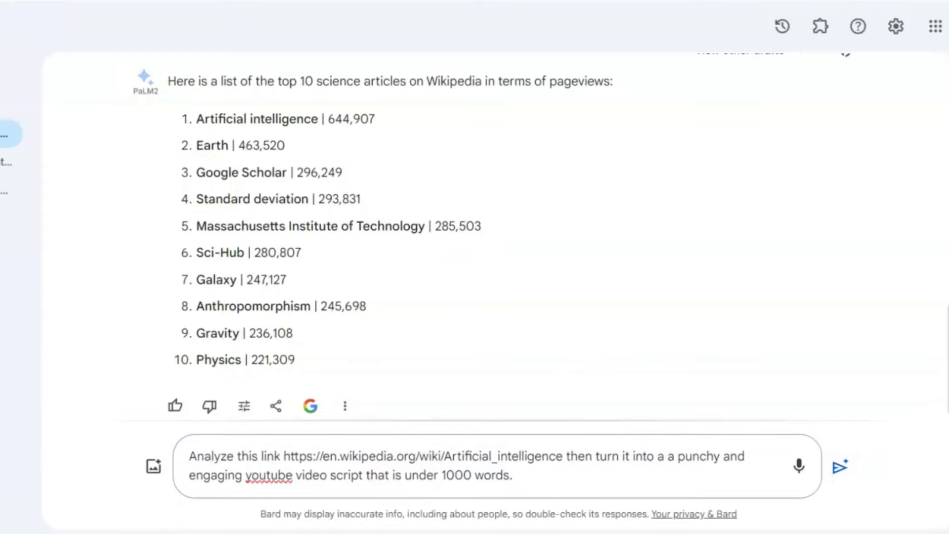
{"action": "key", "text": "BackSpace"}
{"action": "key", "text": "BackSpace"}
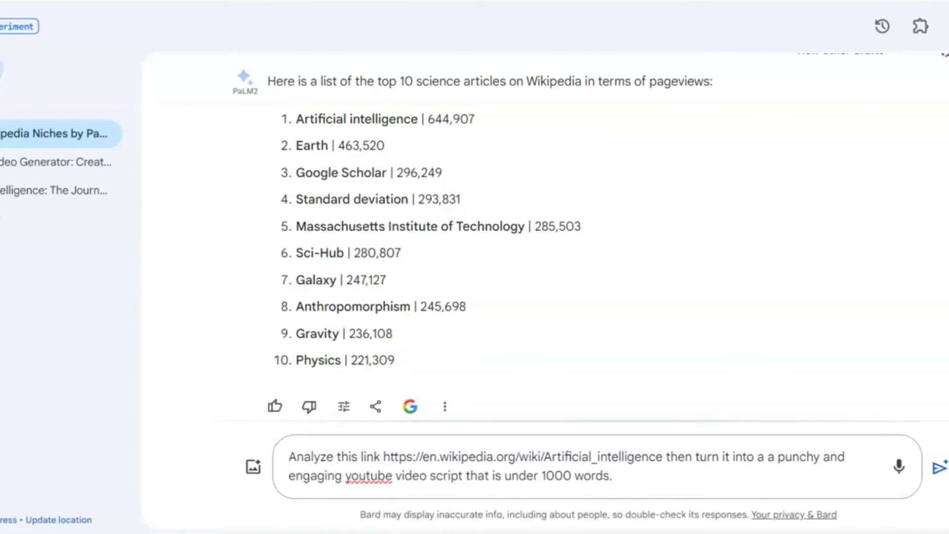
{"action": "left_click", "coordinate": [939, 467]}
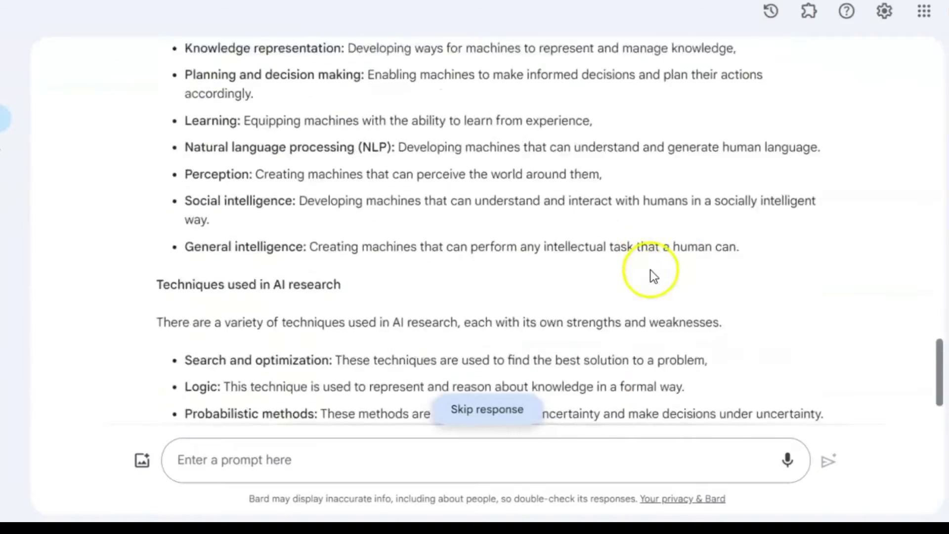
{"action": "scroll", "coordinate": [650, 270], "scroll_direction": "up", "scroll_amount": 20}
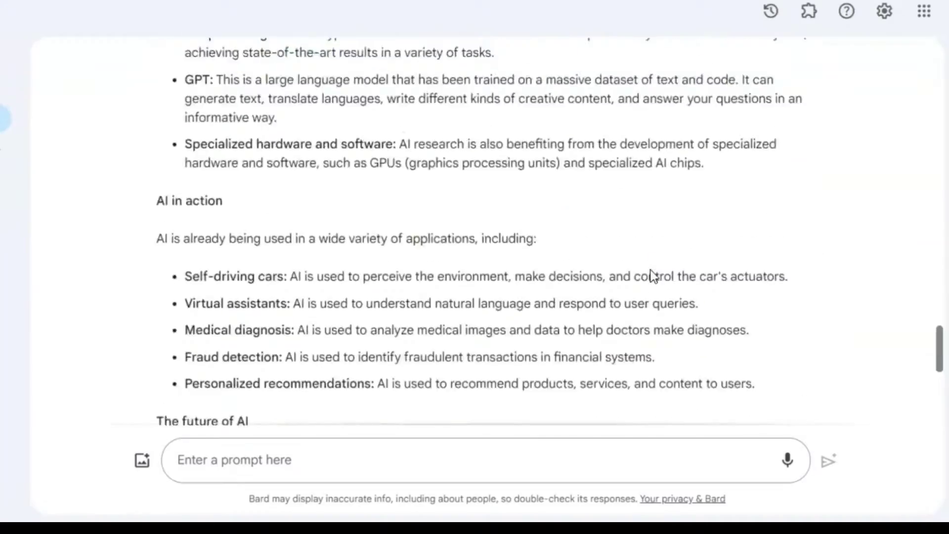
{"action": "scroll", "coordinate": [651, 270], "scroll_direction": "down", "scroll_amount": 10}
{"action": "scroll", "coordinate": [650, 269], "scroll_direction": "down", "scroll_amount": 6}
{"action": "scroll", "coordinate": [650, 269], "scroll_direction": "up", "scroll_amount": 10}
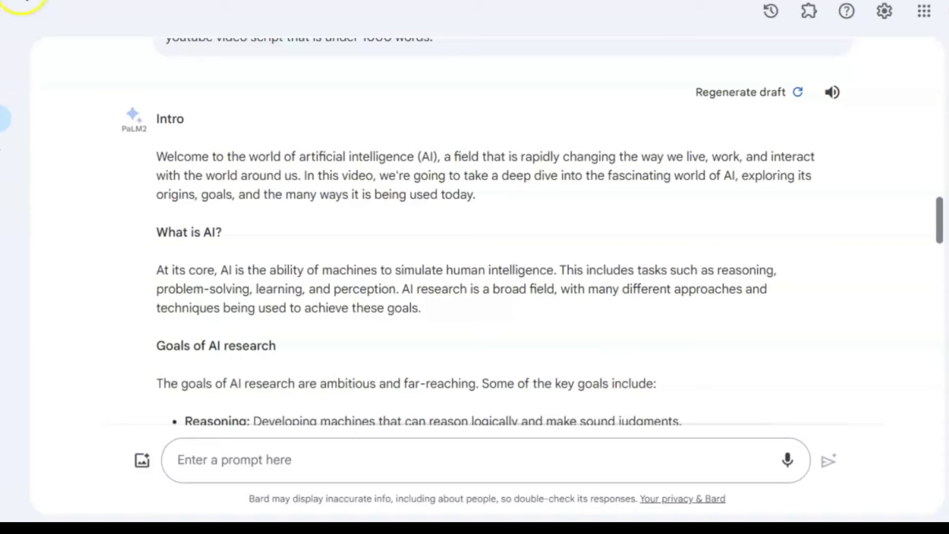
{"action": "scroll", "coordinate": [481, 276], "scroll_direction": "down", "scroll_amount": 15}
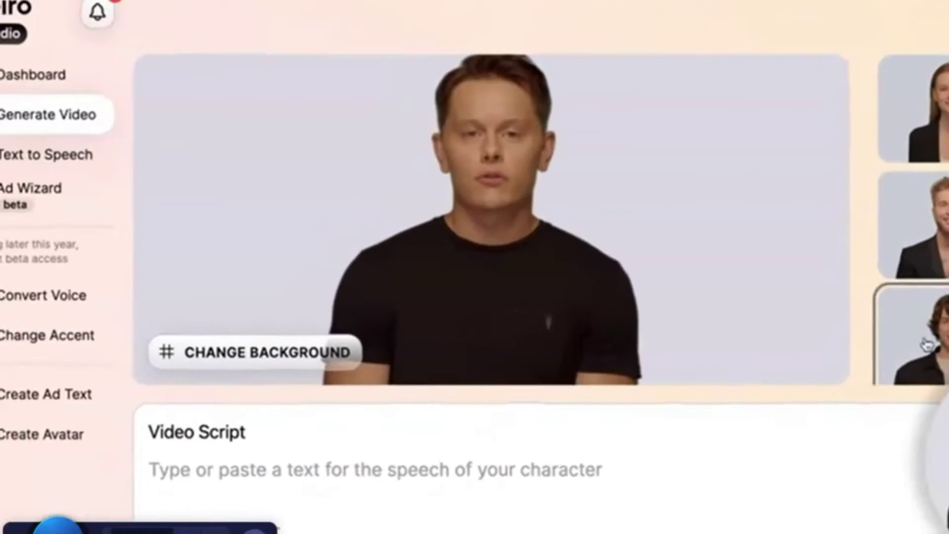
Auto-compose a script with topic 'AI' and audience 'Employees of AI startups'.
{"action": "left_click", "coordinate": [296, 527]}
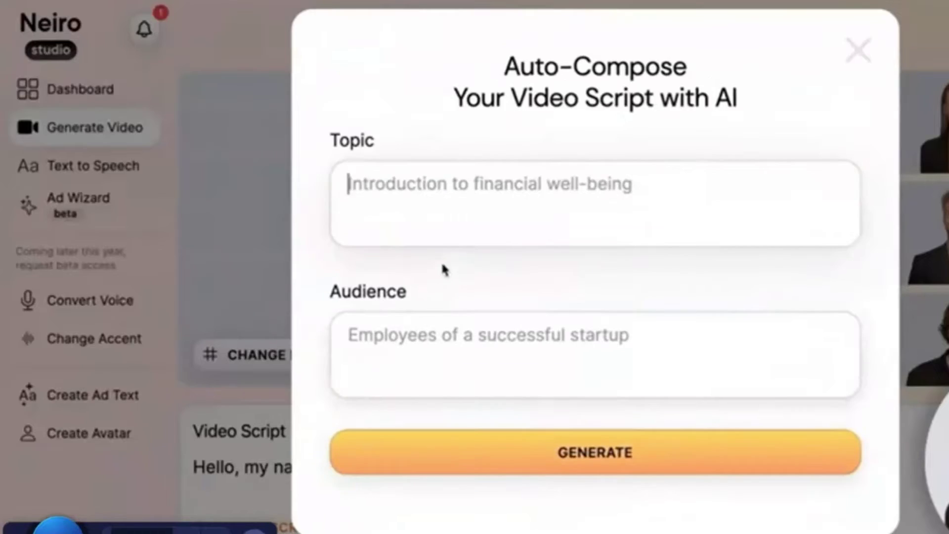
{"action": "type", "text": "AI"}
{"action": "key", "text": "Tab"}
{"action": "type", "text": "Employees of AI startups"}
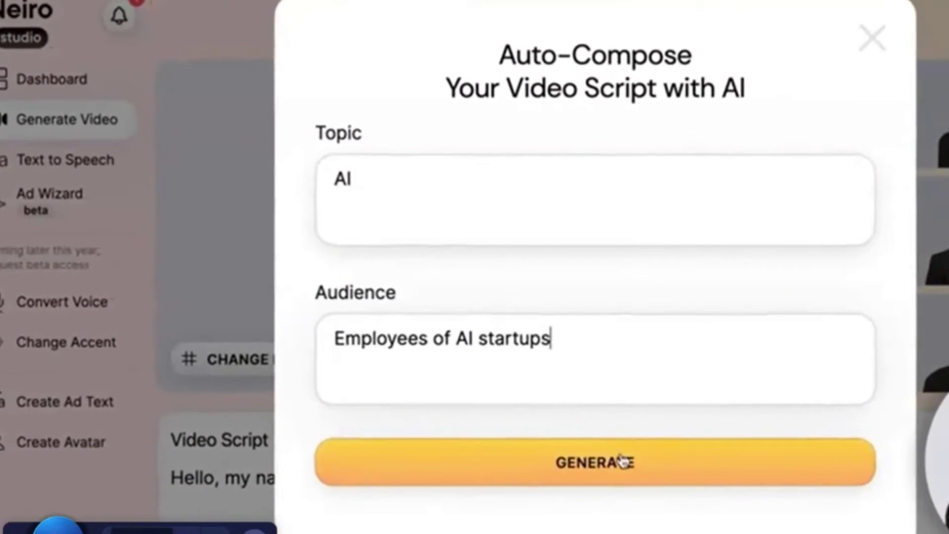
{"action": "left_click", "coordinate": [614, 460]}
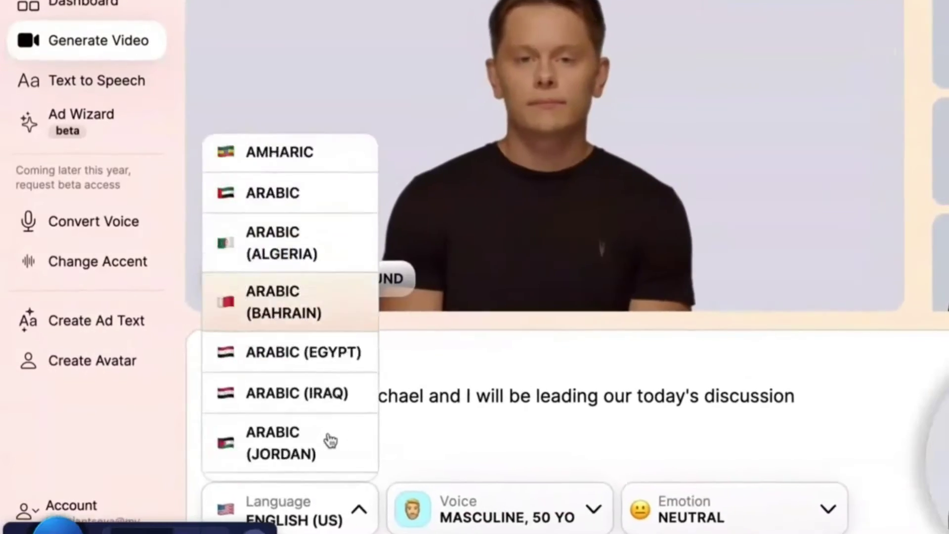
{"action": "scroll", "coordinate": [328, 438], "scroll_direction": "down", "scroll_amount": 10}
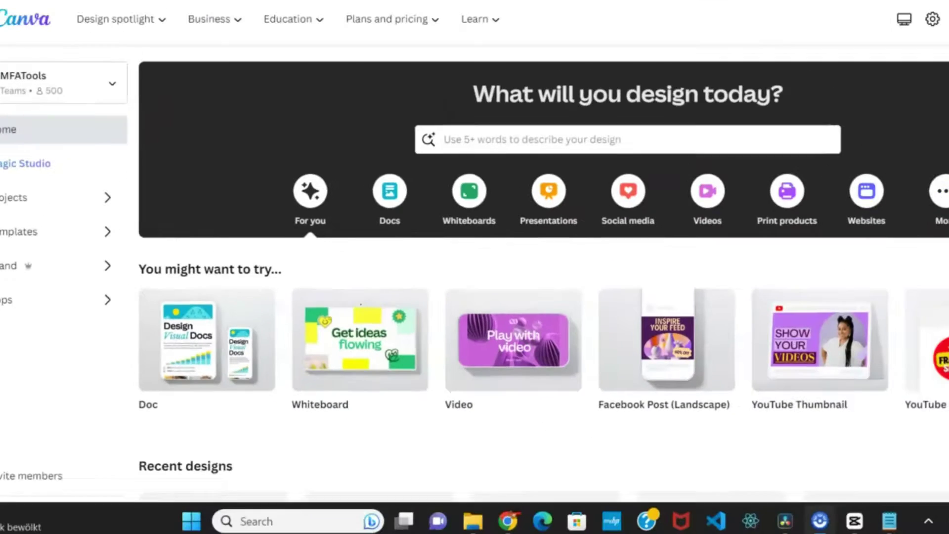
Launch Avatars by NeiroAI from Apps in a new Video design.
{"action": "left_click", "coordinate": [74, 247]}
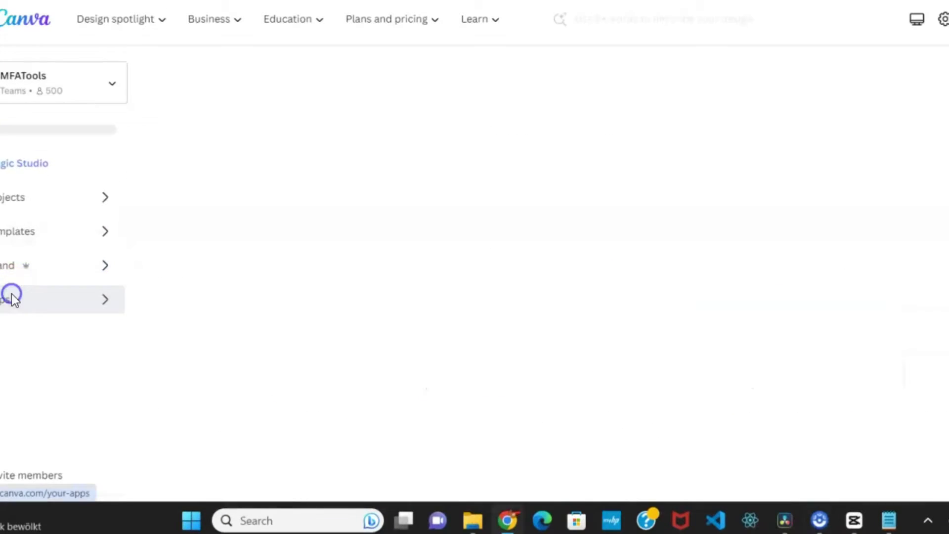
{"action": "scroll", "coordinate": [327, 298], "scroll_direction": "down", "scroll_amount": 15}
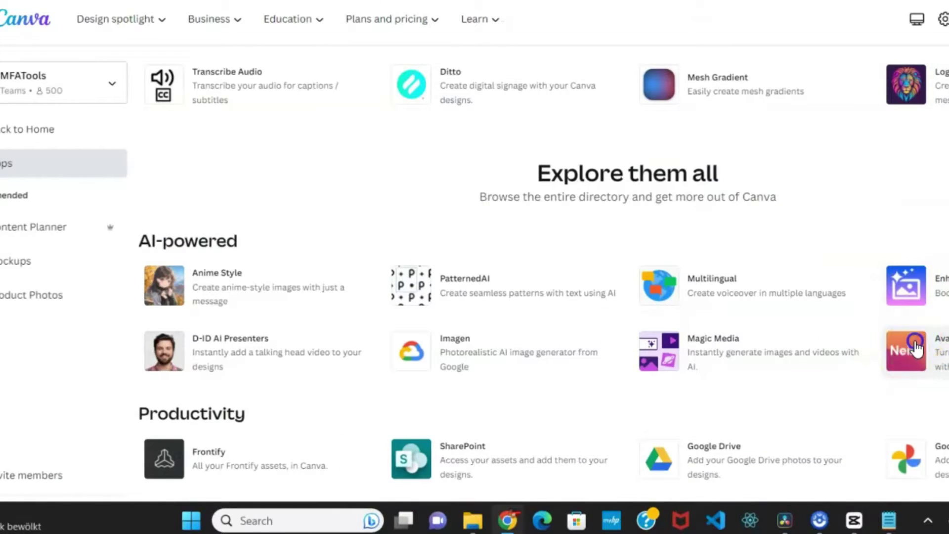
{"action": "left_click", "coordinate": [915, 347]}
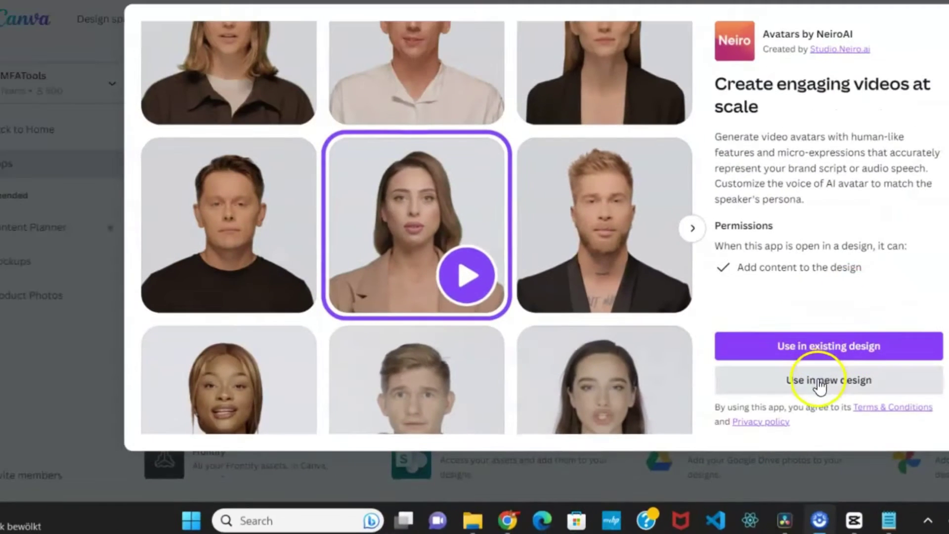
{"action": "left_click", "coordinate": [538, 280]}
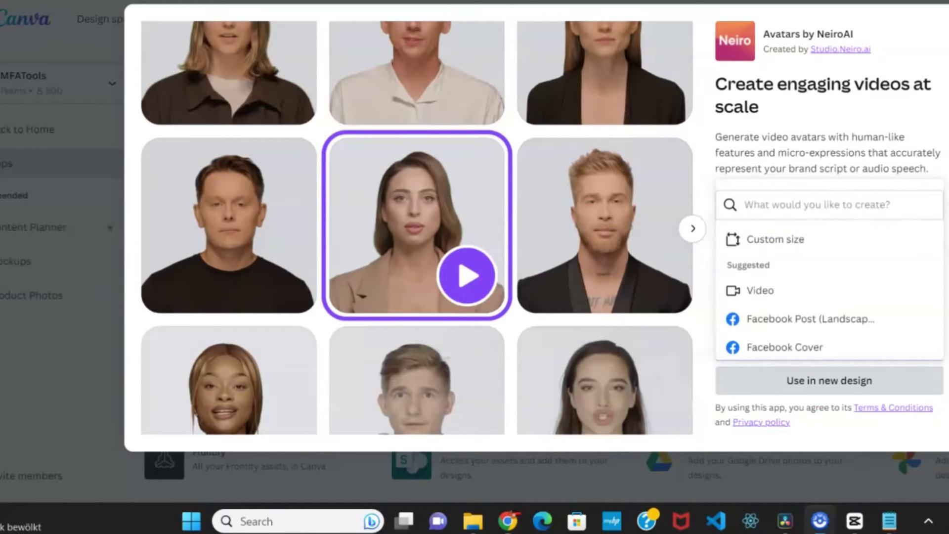
{"action": "scroll", "coordinate": [839, 295], "scroll_direction": "down", "scroll_amount": 10}
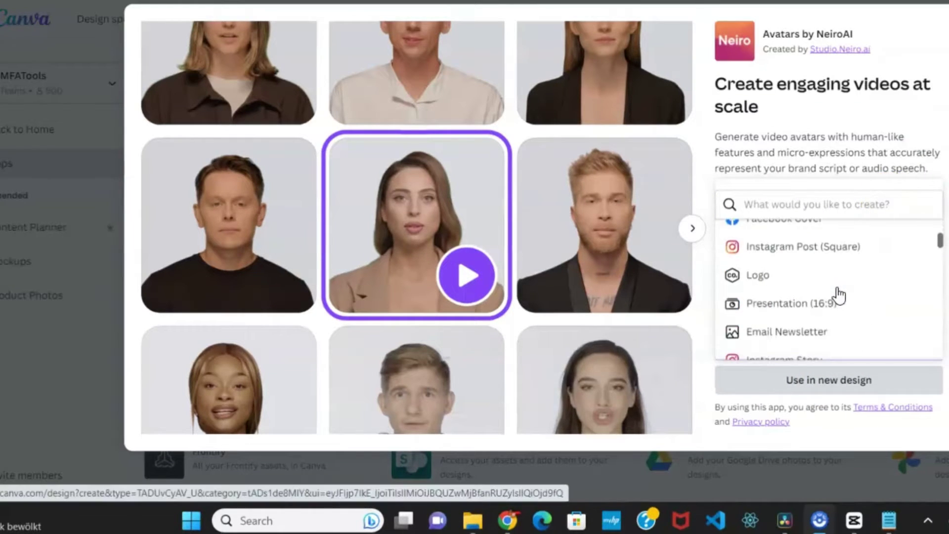
{"action": "scroll", "coordinate": [839, 295], "scroll_direction": "down", "scroll_amount": 5}
{"action": "scroll", "coordinate": [838, 295], "scroll_direction": "up", "scroll_amount": 15}
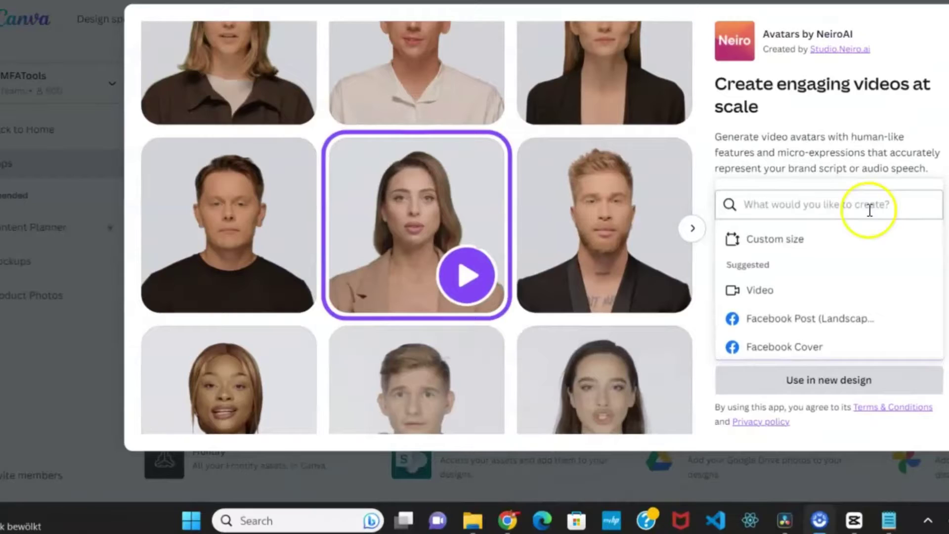
{"action": "left_click", "coordinate": [528, 242]}
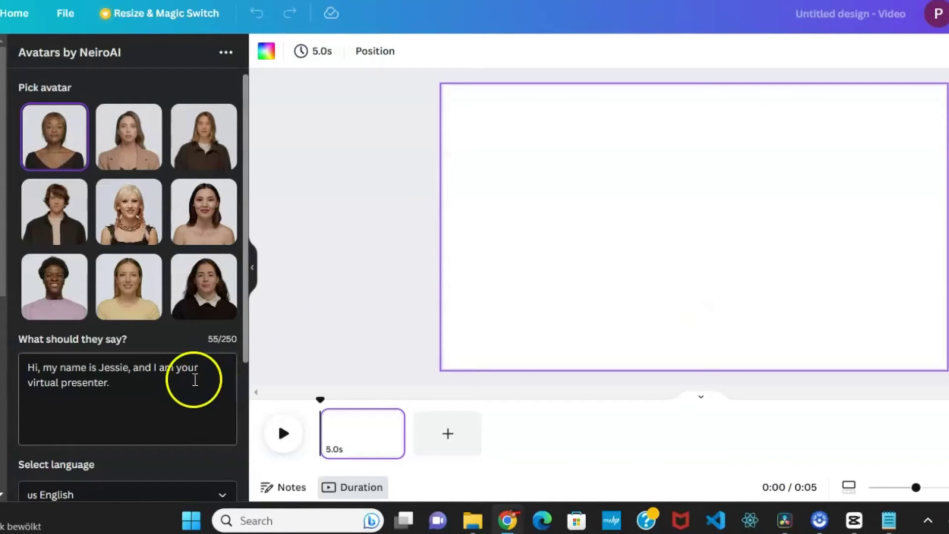
Pick the first avatar and select the default 'What should they say?' text.
{"action": "scroll", "coordinate": [175, 276], "scroll_direction": "down", "scroll_amount": 3}
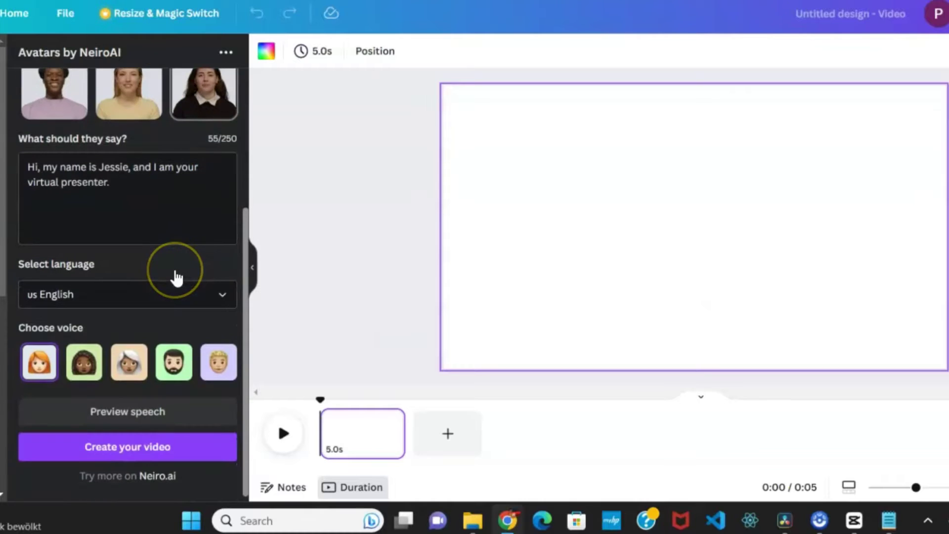
{"action": "scroll", "coordinate": [176, 274], "scroll_direction": "up", "scroll_amount": 3}
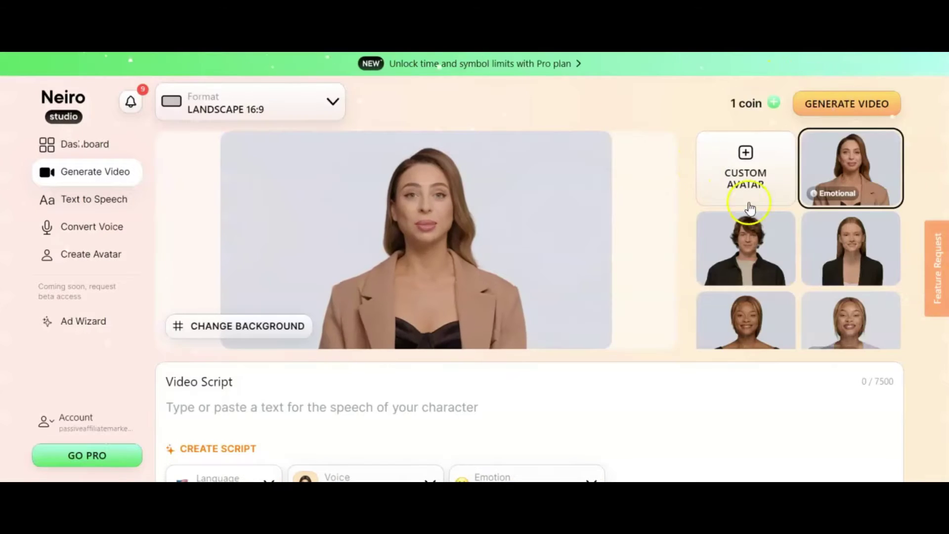
{"action": "scroll", "coordinate": [857, 277], "scroll_direction": "down", "scroll_amount": 2}
{"action": "scroll", "coordinate": [851, 286], "scroll_direction": "down", "scroll_amount": 6}
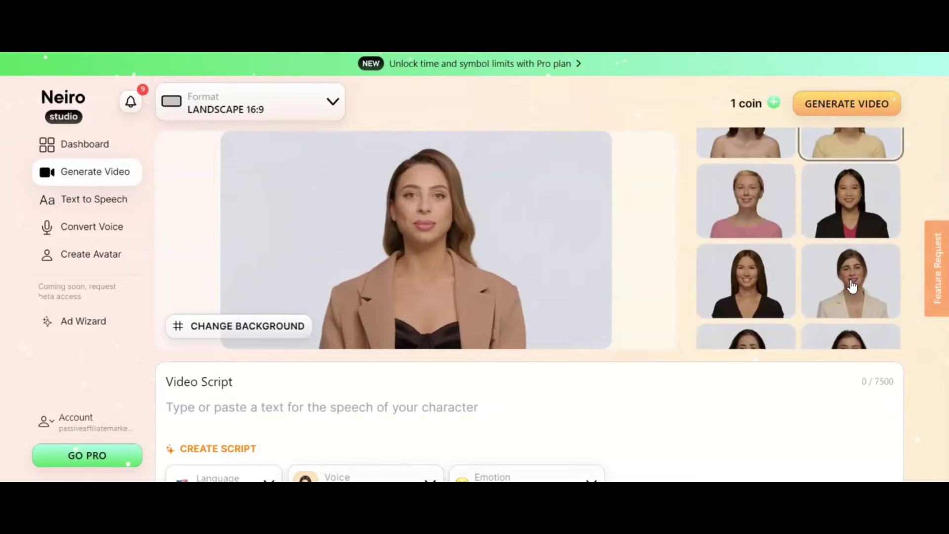
{"action": "scroll", "coordinate": [848, 213], "scroll_direction": "up", "scroll_amount": 6}
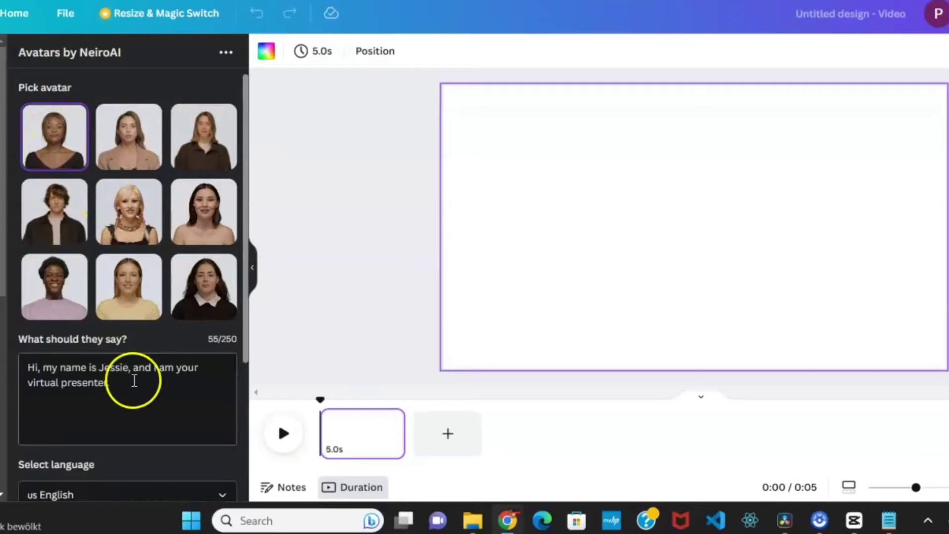
{"action": "scroll", "coordinate": [134, 380], "scroll_direction": "down", "scroll_amount": 2}
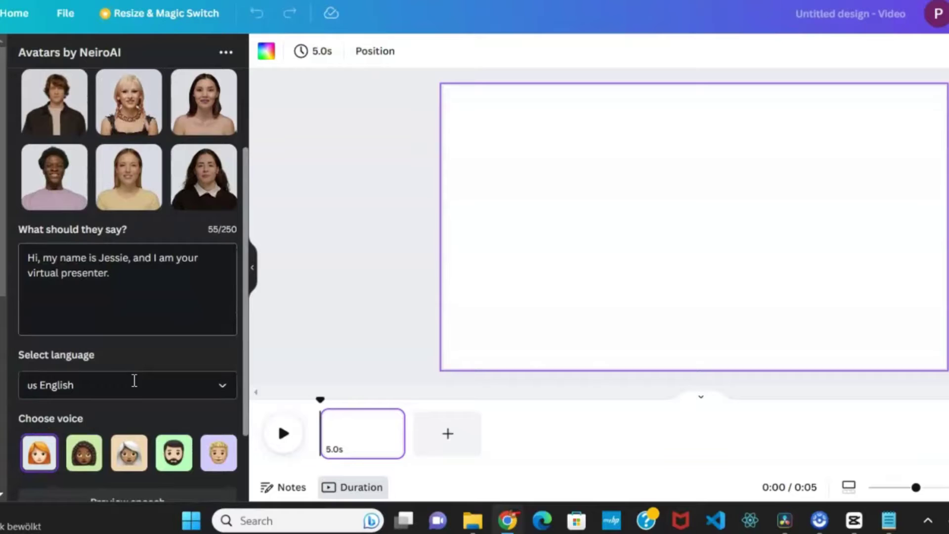
{"action": "scroll", "coordinate": [72, 105], "scroll_direction": "up", "scroll_amount": 2}
{"action": "left_click", "coordinate": [76, 131]}
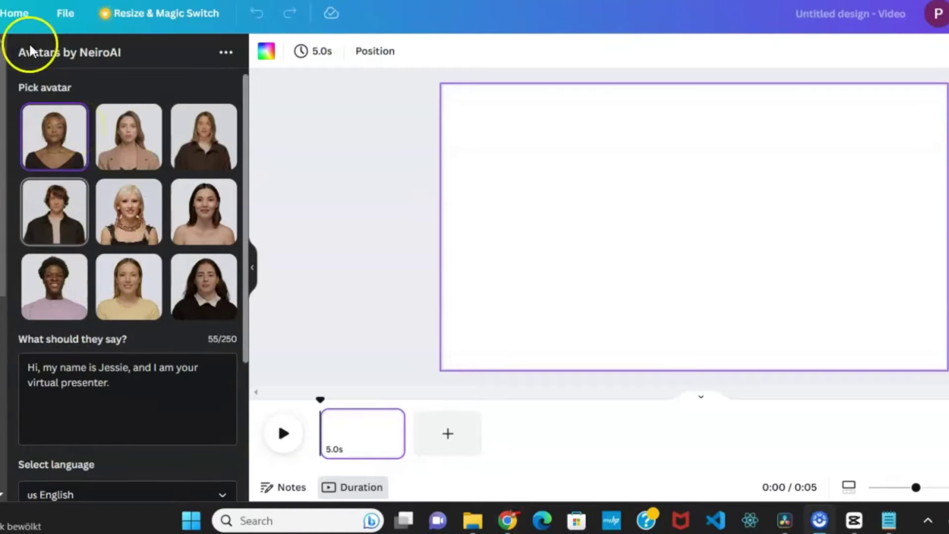
{"action": "left_click", "coordinate": [102, 375]}
{"action": "scroll", "coordinate": [117, 394], "scroll_direction": "down", "scroll_amount": 2}
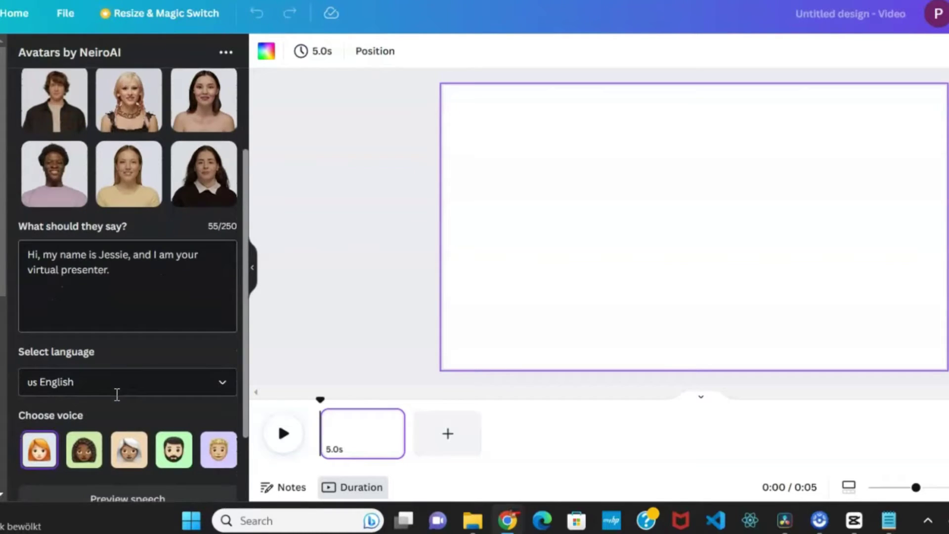
{"action": "left_click_drag", "start_coordinate": [110, 270], "coordinate": [47, 255]}
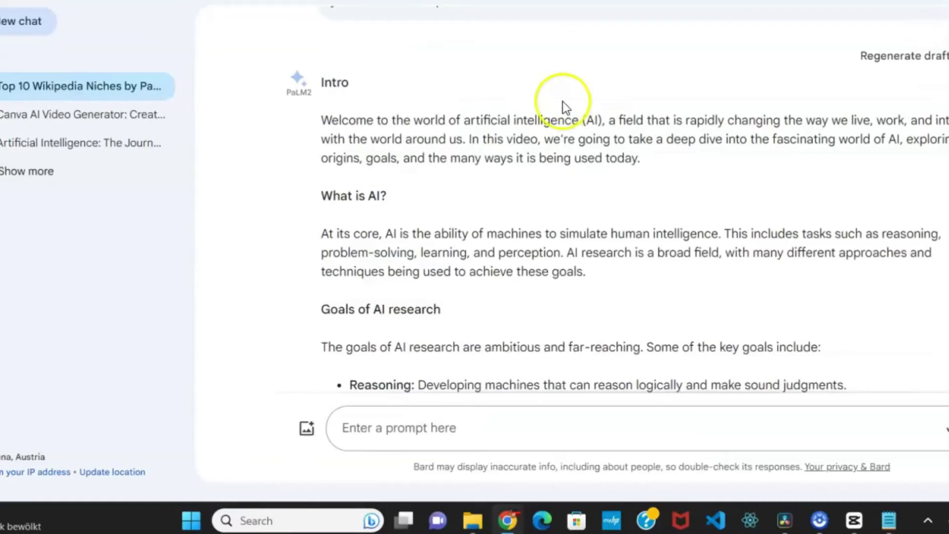
Copy Bard's Intro paragraph about artificial intelligence.
{"action": "left_click_drag", "start_coordinate": [324, 120], "coordinate": [661, 158]}
{"action": "right_click", "coordinate": [583, 147]}
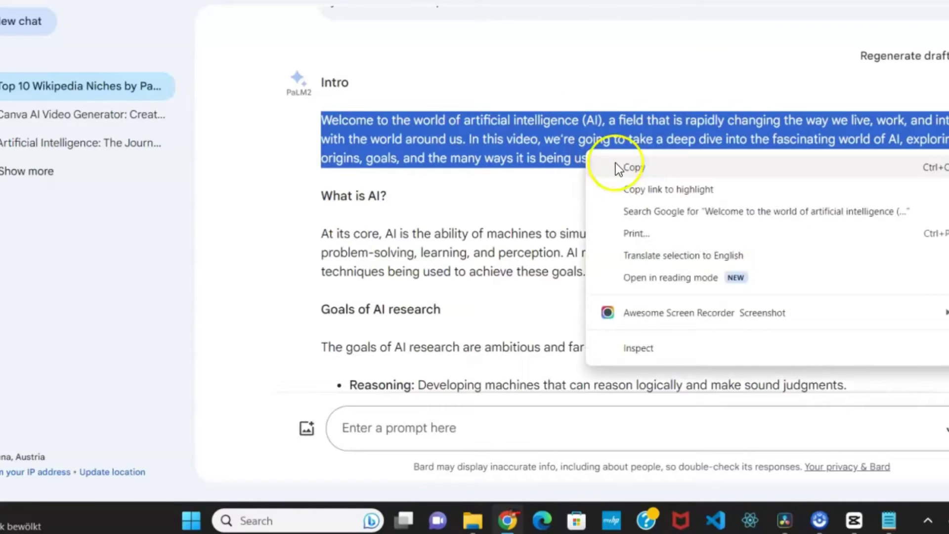
{"action": "left_click", "coordinate": [615, 164]}
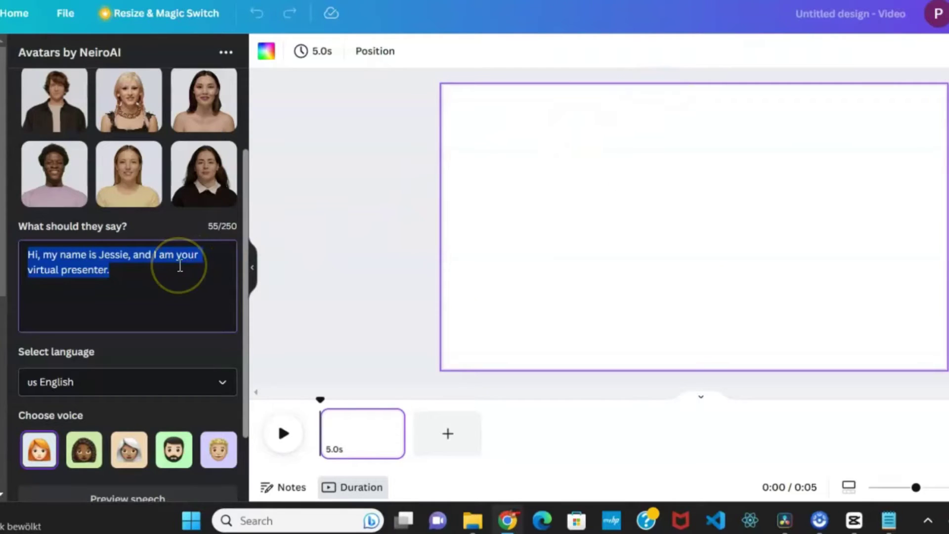
Paste the Intro paragraph as plain text into the avatar's speech box.
{"action": "right_click", "coordinate": [178, 263]}
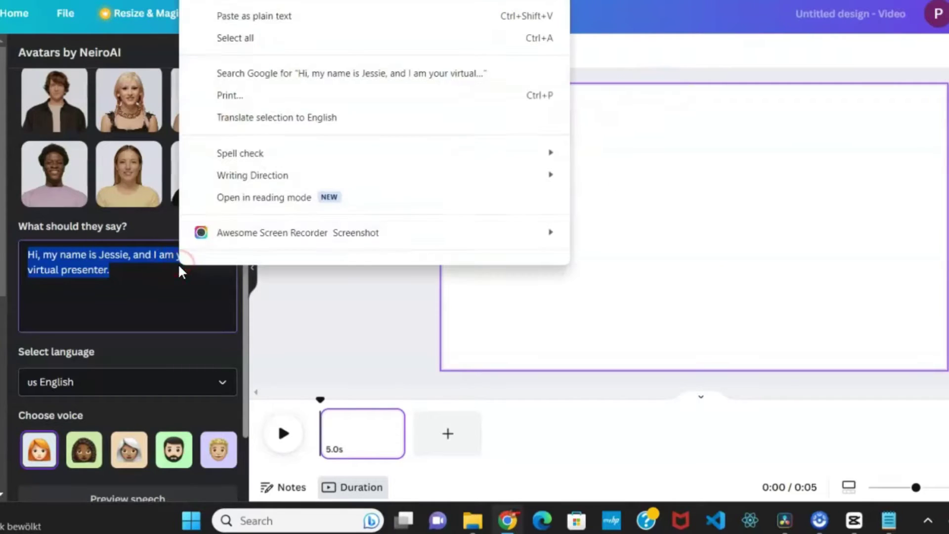
{"action": "right_click", "coordinate": [168, 292]}
{"action": "right_click", "coordinate": [114, 272]}
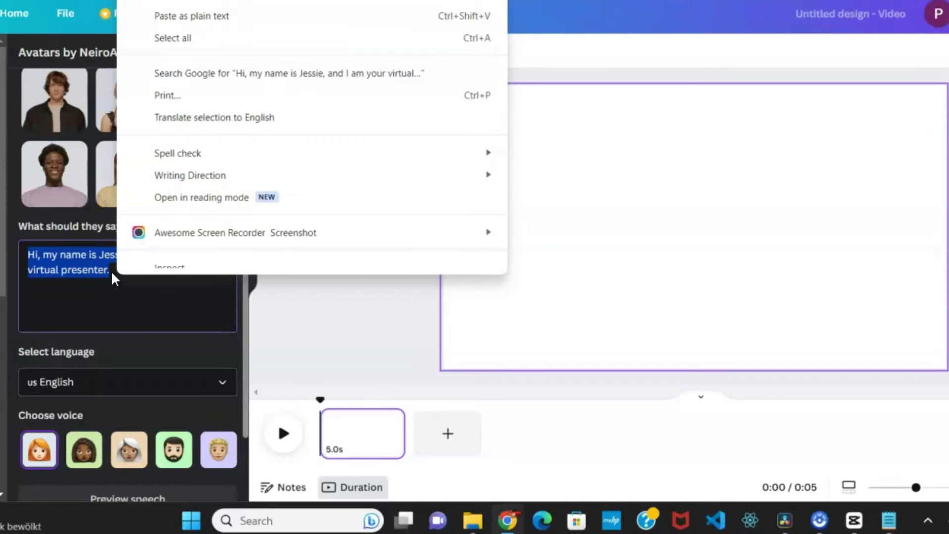
{"action": "left_click", "coordinate": [213, 17]}
{"action": "left_click", "coordinate": [186, 296]}
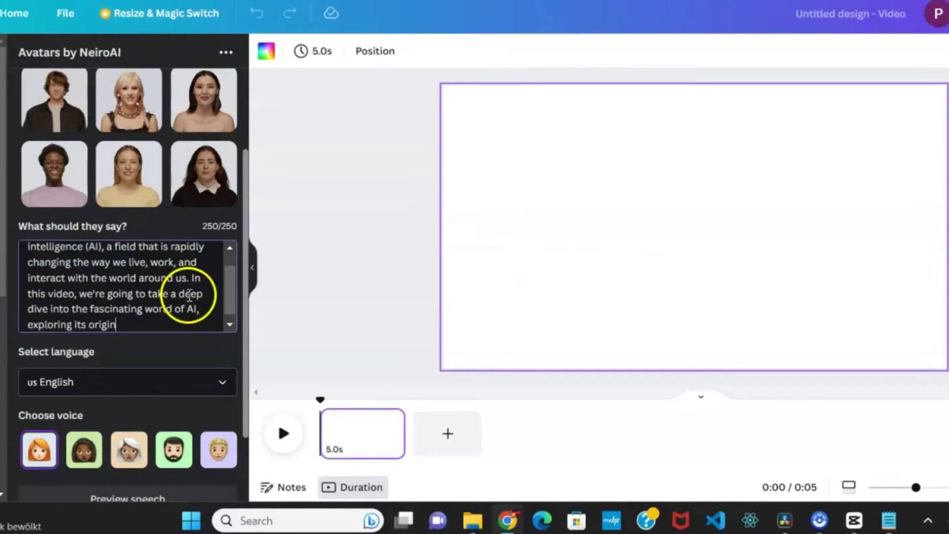
Check the speech language list and keep US English.
{"action": "scroll", "coordinate": [186, 297], "scroll_direction": "up", "scroll_amount": 3}
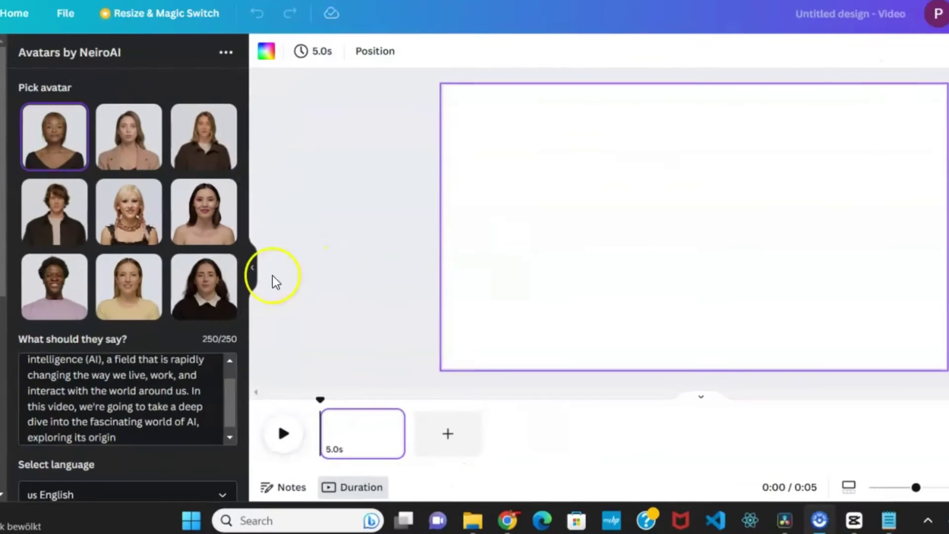
{"action": "scroll", "coordinate": [187, 296], "scroll_direction": "down", "scroll_amount": 4}
{"action": "left_click", "coordinate": [186, 294]}
{"action": "scroll", "coordinate": [179, 407], "scroll_direction": "down", "scroll_amount": 4}
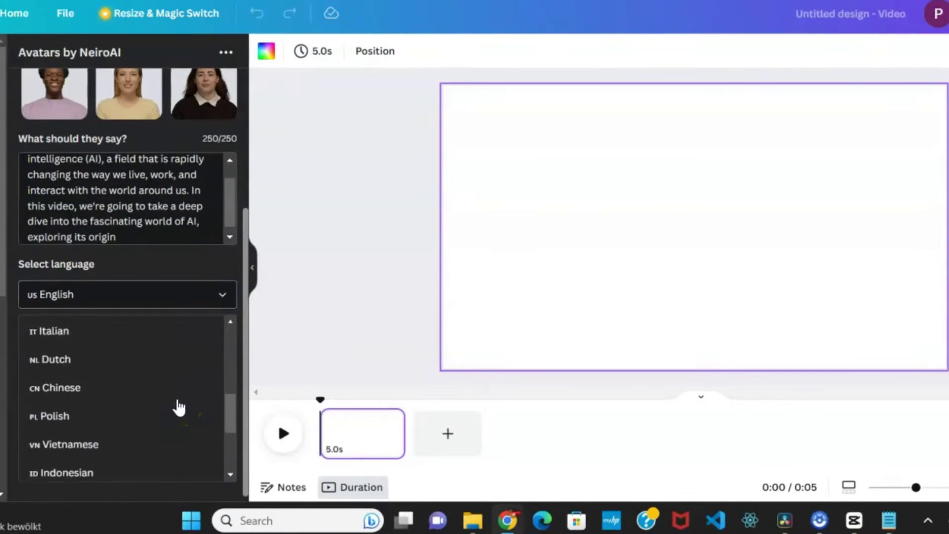
{"action": "scroll", "coordinate": [179, 408], "scroll_direction": "up", "scroll_amount": 4}
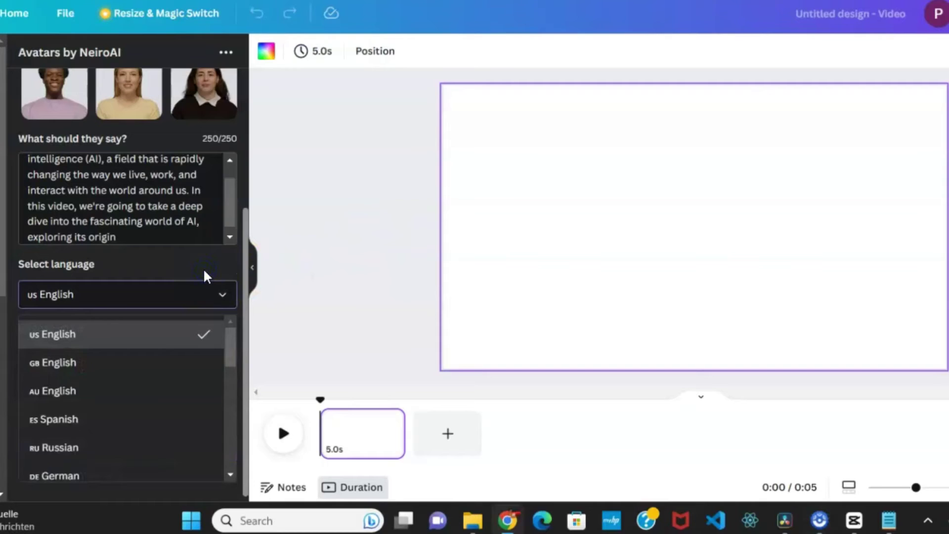
{"action": "right_click", "coordinate": [203, 267]}
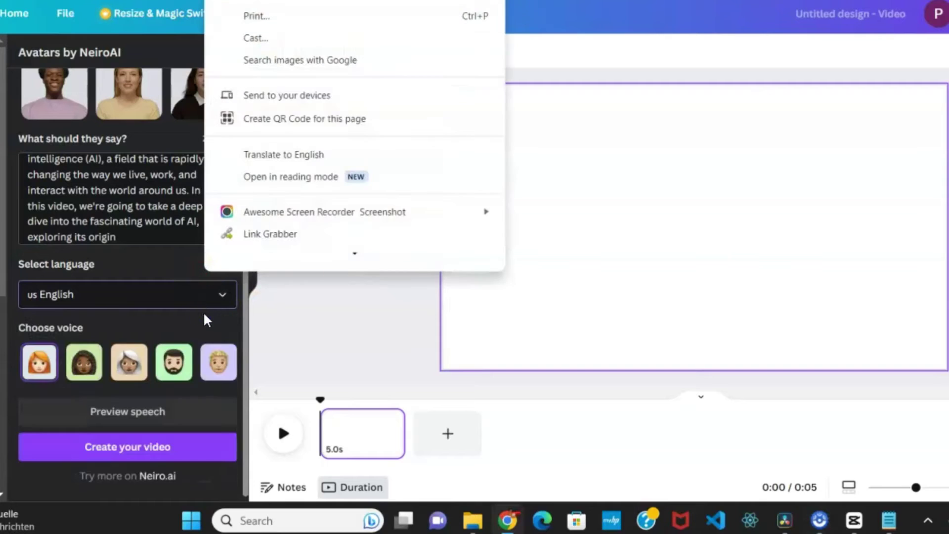
{"action": "left_click", "coordinate": [203, 312]}
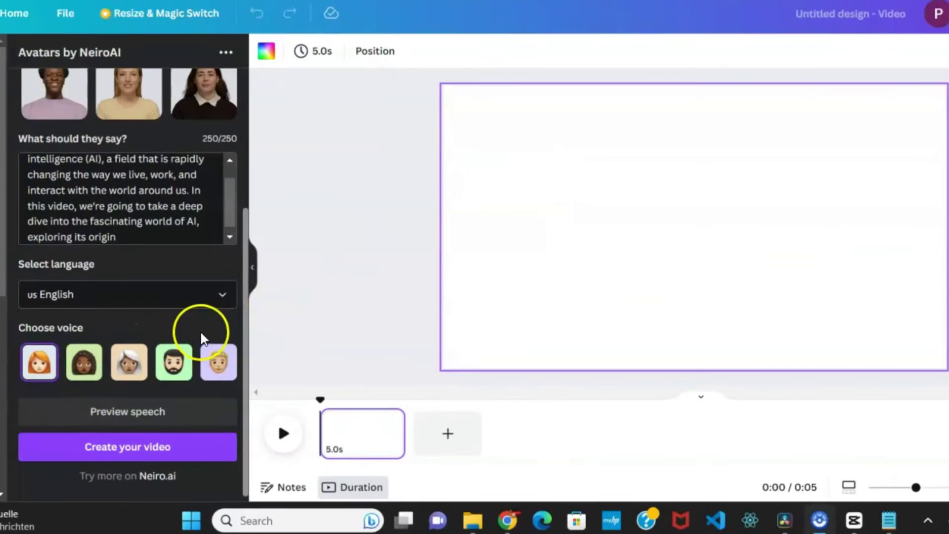
Preview the voices, choose the second voice, and create the avatar video.
{"action": "left_click", "coordinate": [281, 362]}
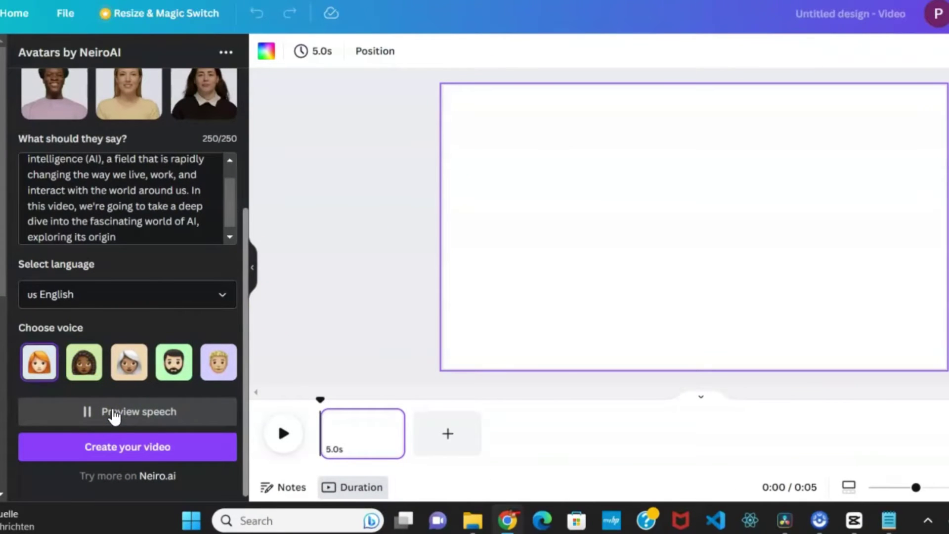
{"action": "left_click", "coordinate": [129, 362]}
{"action": "left_click", "coordinate": [122, 420]}
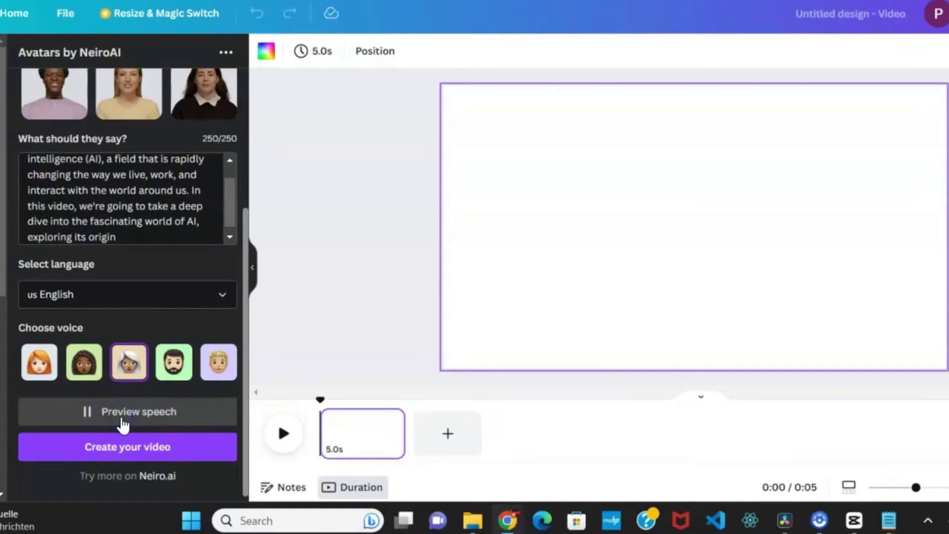
{"action": "left_click", "coordinate": [173, 371]}
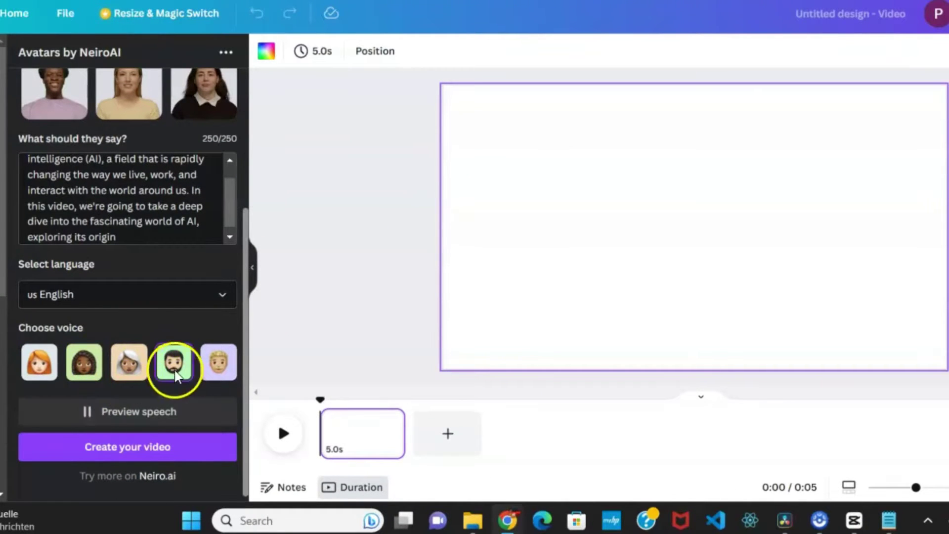
{"action": "left_click", "coordinate": [84, 363]}
{"action": "left_click", "coordinate": [119, 411]}
{"action": "left_click", "coordinate": [117, 444]}
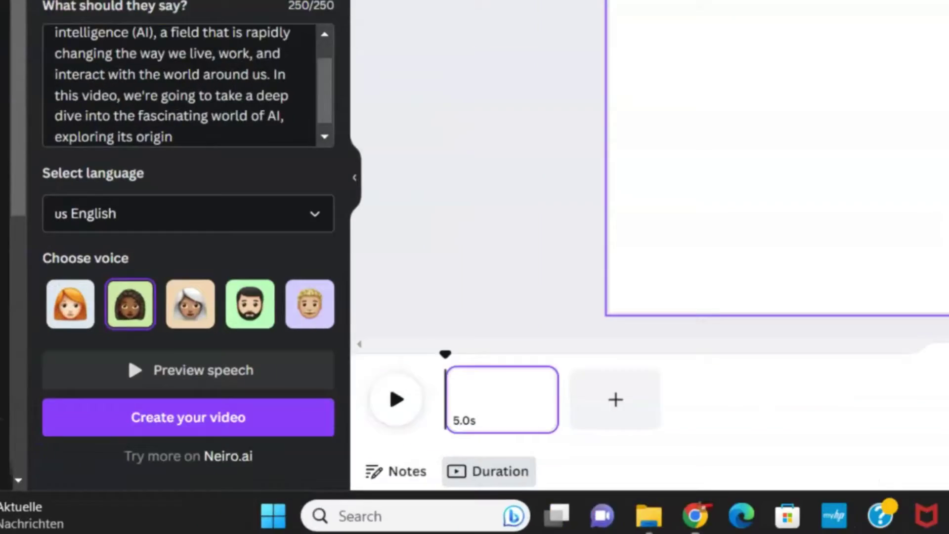
{"action": "left_click", "coordinate": [249, 419]}
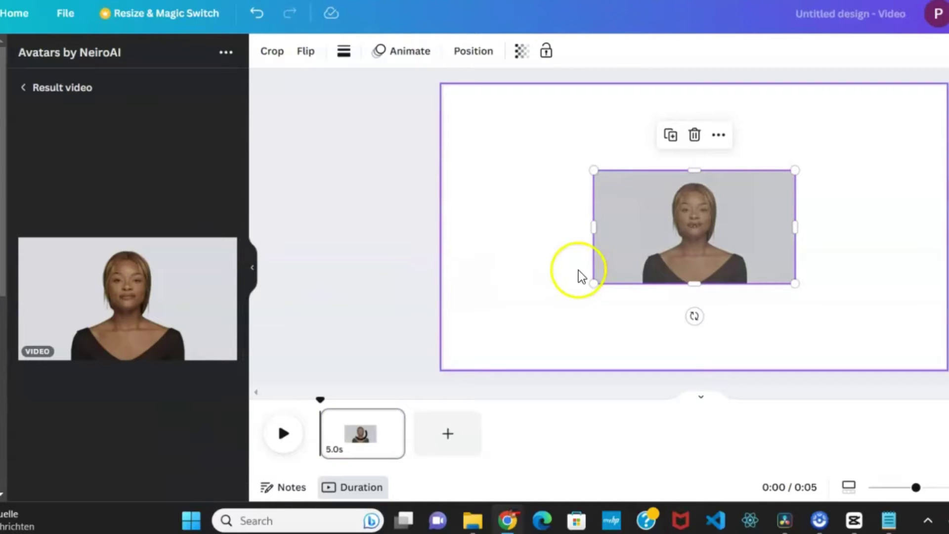
Move and enlarge the avatar video to fill the first page.
{"action": "left_click", "coordinate": [635, 231]}
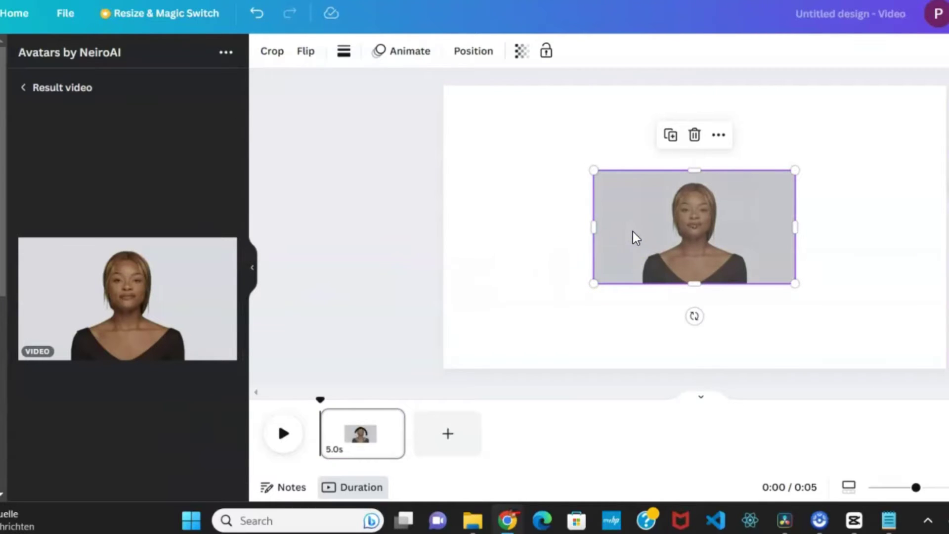
{"action": "left_click_drag", "start_coordinate": [635, 237], "coordinate": [483, 148]}
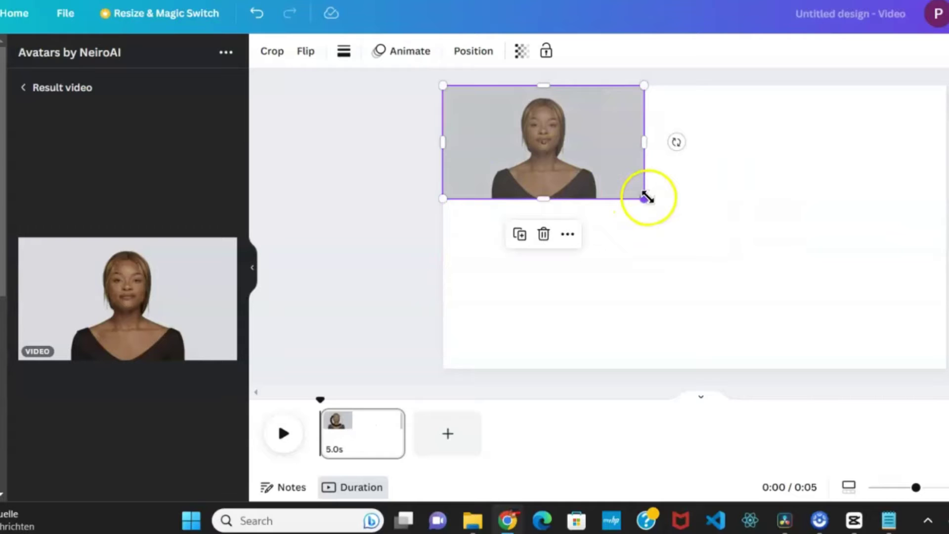
{"action": "left_click_drag", "start_coordinate": [641, 196], "coordinate": [945, 369]}
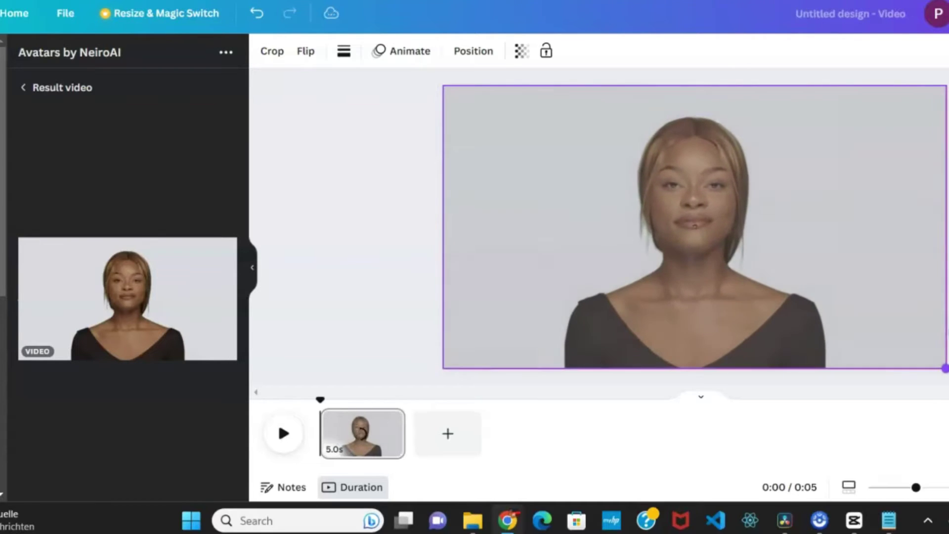
Play back the avatar video, then add a new blank page.
{"action": "left_click", "coordinate": [576, 311]}
{"action": "left_click", "coordinate": [356, 318]}
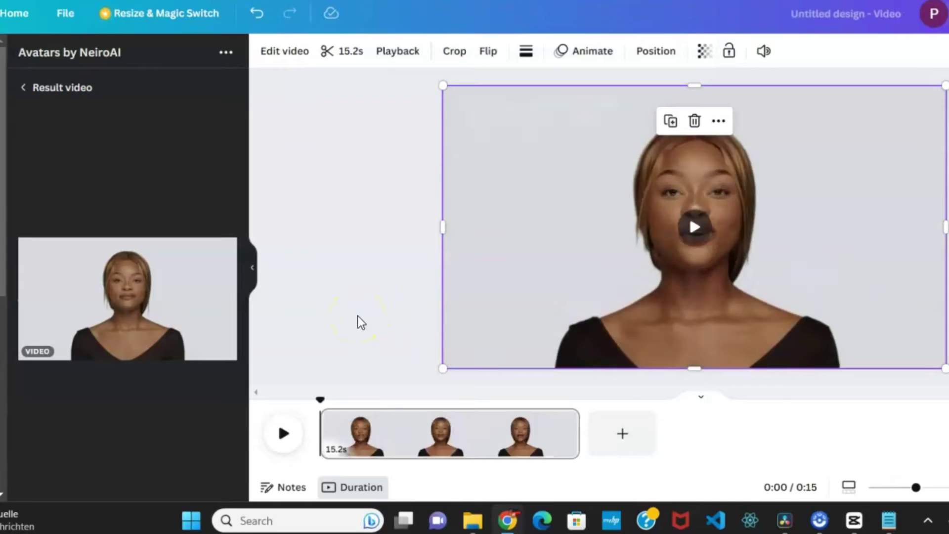
{"action": "left_click", "coordinate": [283, 434]}
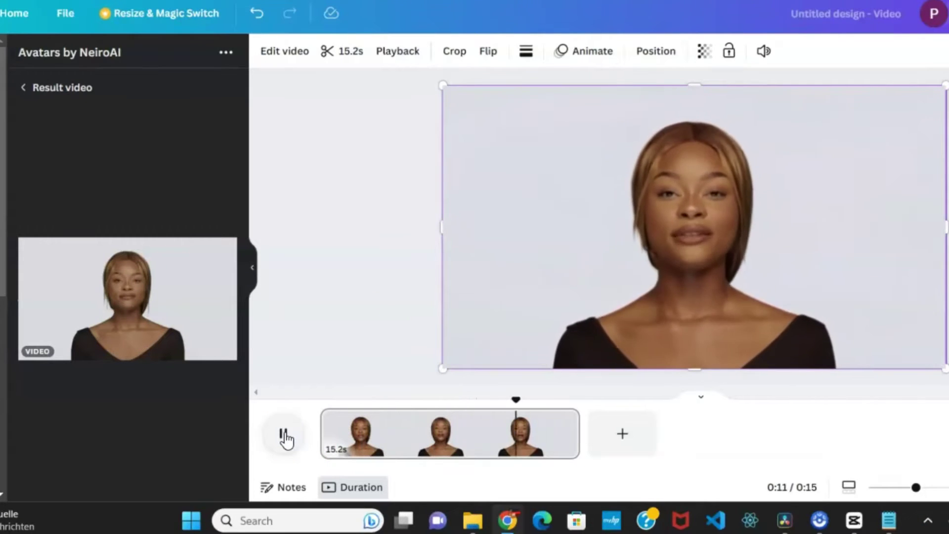
{"action": "left_click", "coordinate": [622, 433]}
Generate an avatar clip speaking Bard's 'What is AI?' paragraph and add it.
{"action": "left_click", "coordinate": [46, 99]}
{"action": "left_click_drag", "start_coordinate": [321, 196], "coordinate": [586, 271]}
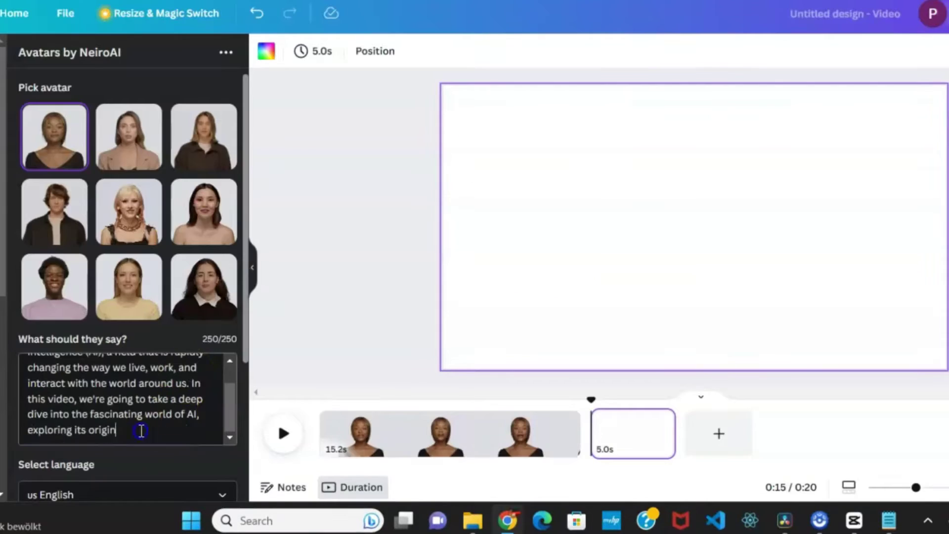
{"action": "key", "text": "ctrl+a"}
{"action": "key", "text": "ctrl+v"}
{"action": "scroll", "coordinate": [223, 309], "scroll_direction": "down", "scroll_amount": 3}
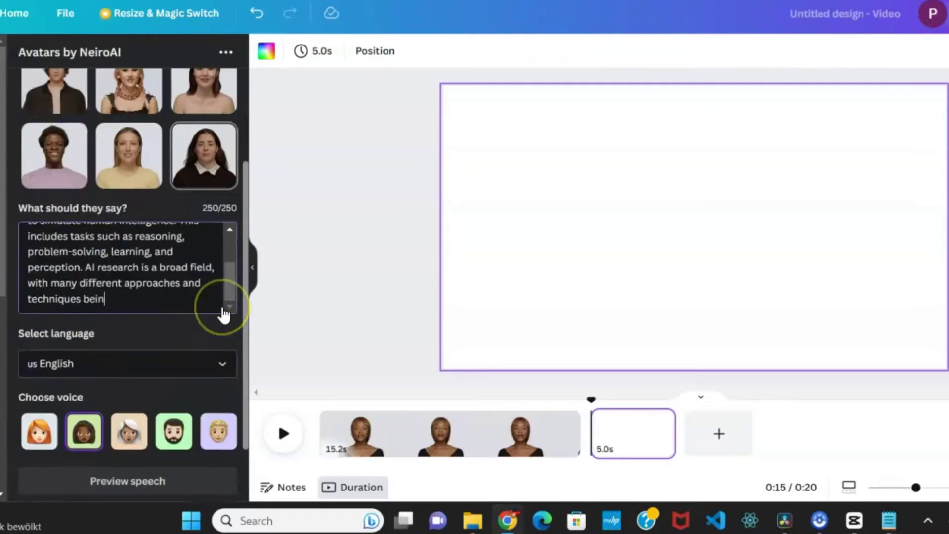
{"action": "left_click", "coordinate": [116, 444]}
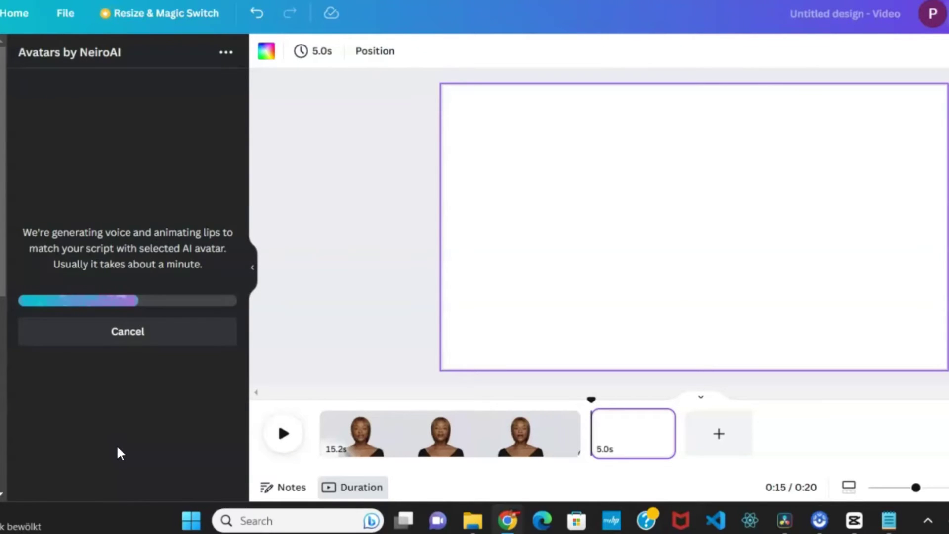
{"action": "left_click", "coordinate": [609, 218]}
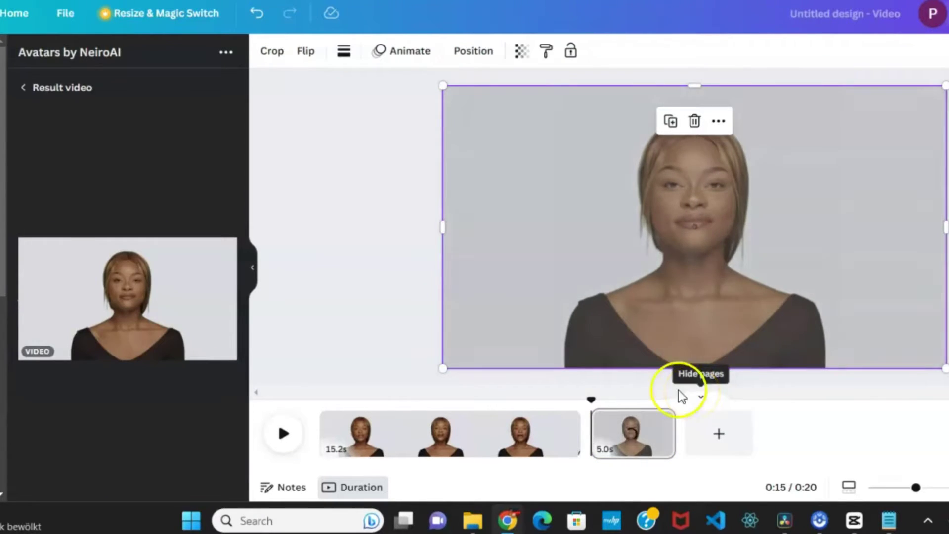
Generate another avatar clip from the Goals of AI research text, trimmed after 'Problem-solving:'.
{"action": "left_click", "coordinate": [63, 88]}
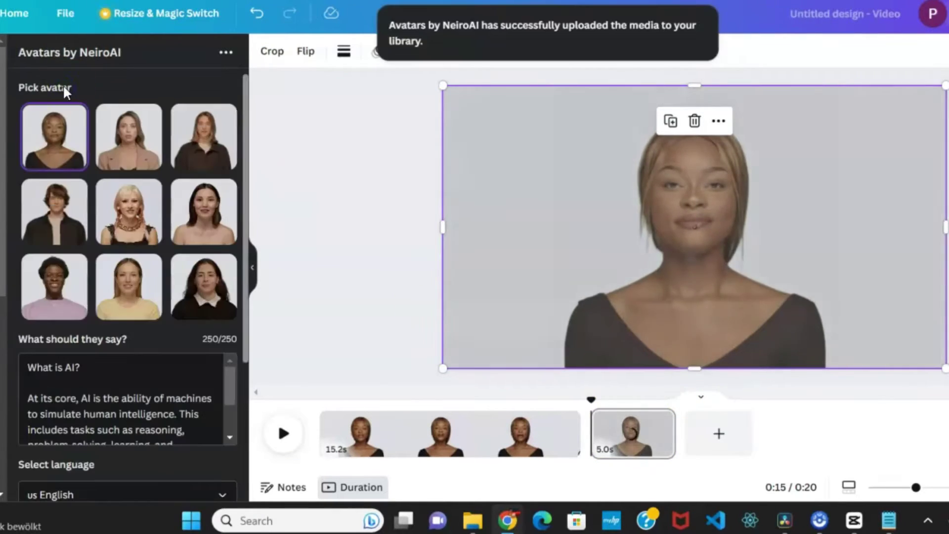
{"action": "left_click_drag", "start_coordinate": [322, 310], "coordinate": [418, 298]}
{"action": "key", "text": "ctrl+c"}
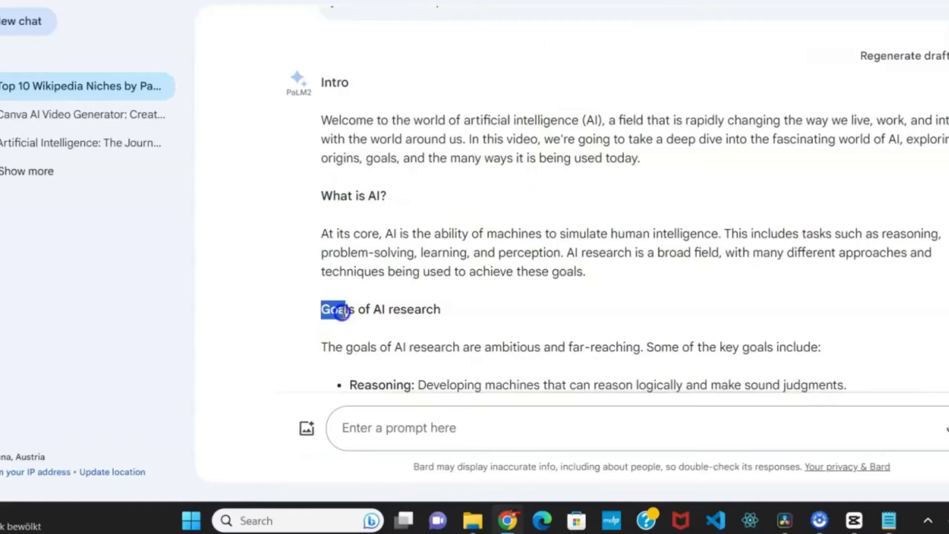
{"action": "scroll", "coordinate": [346, 297], "scroll_direction": "down", "scroll_amount": 3}
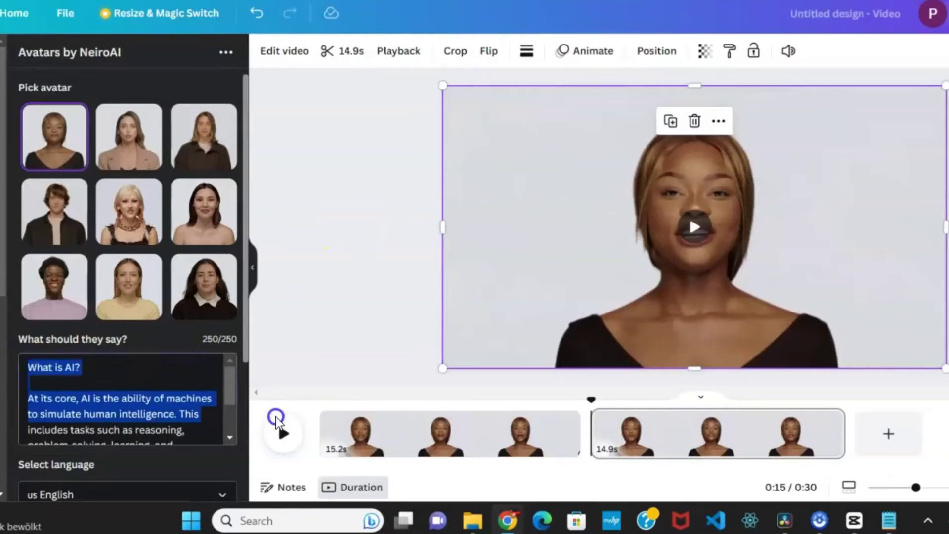
{"action": "key", "text": "ctrl+v"}
{"action": "scroll", "coordinate": [162, 267], "scroll_direction": "up", "scroll_amount": 3}
{"action": "key", "text": "BackSpace"}
{"action": "key", "text": "BackSpace"}
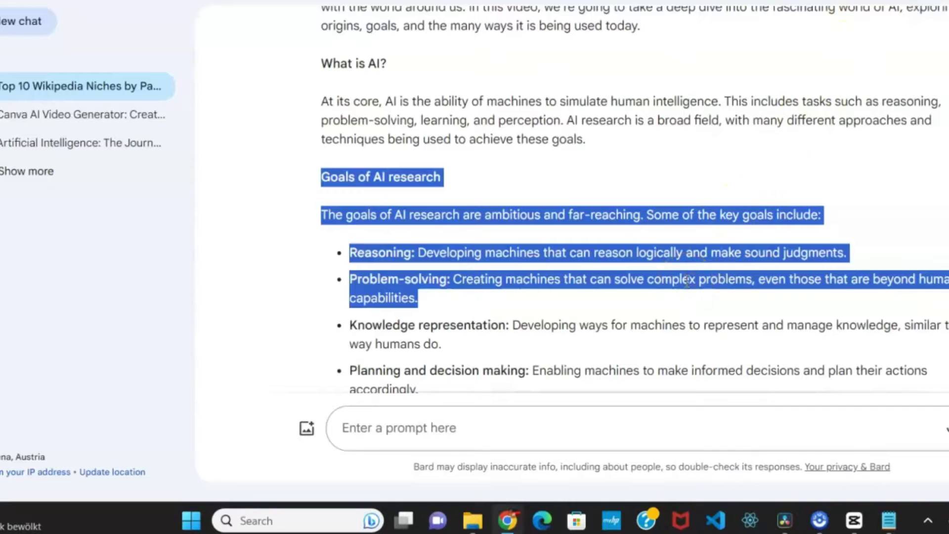
{"action": "left_click_drag", "start_coordinate": [681, 277], "coordinate": [419, 297]}
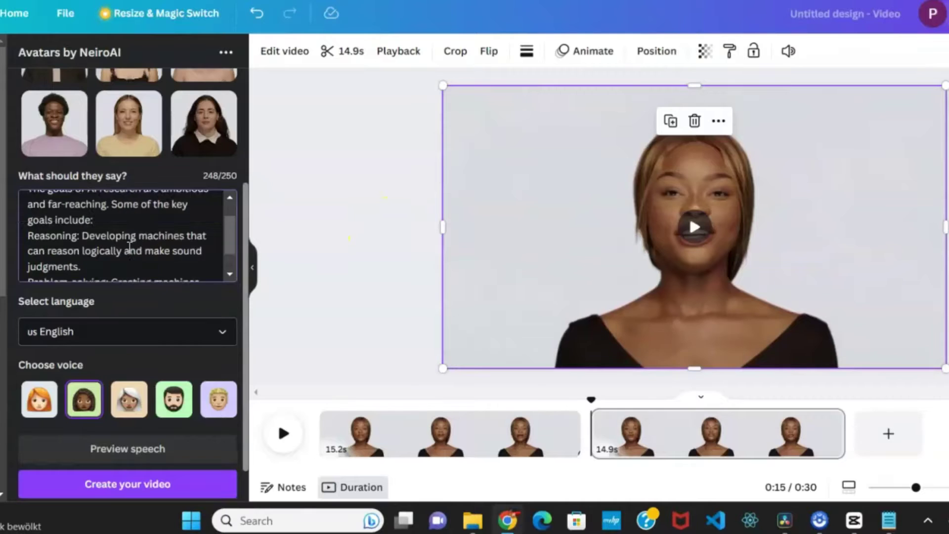
{"action": "scroll", "coordinate": [135, 260], "scroll_direction": "down", "scroll_amount": 3}
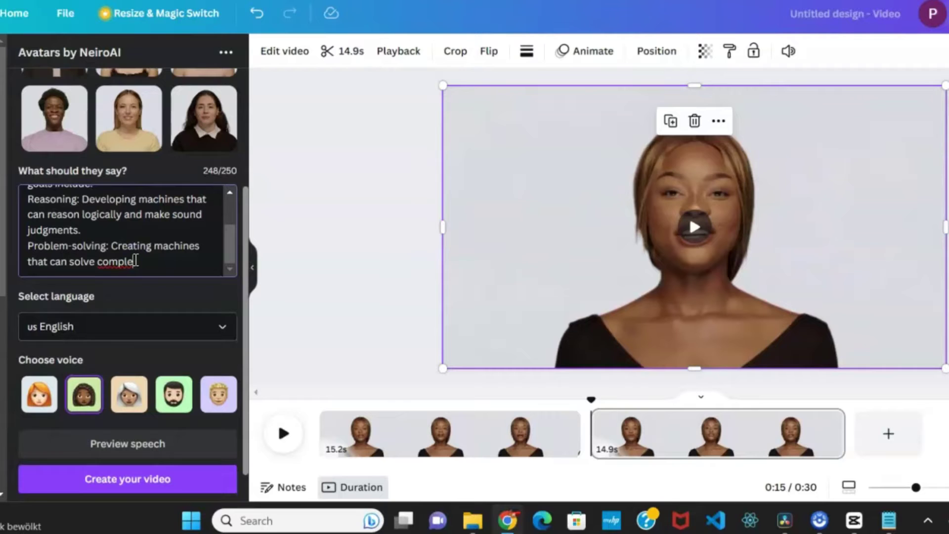
{"action": "key", "text": "BackSpace"}
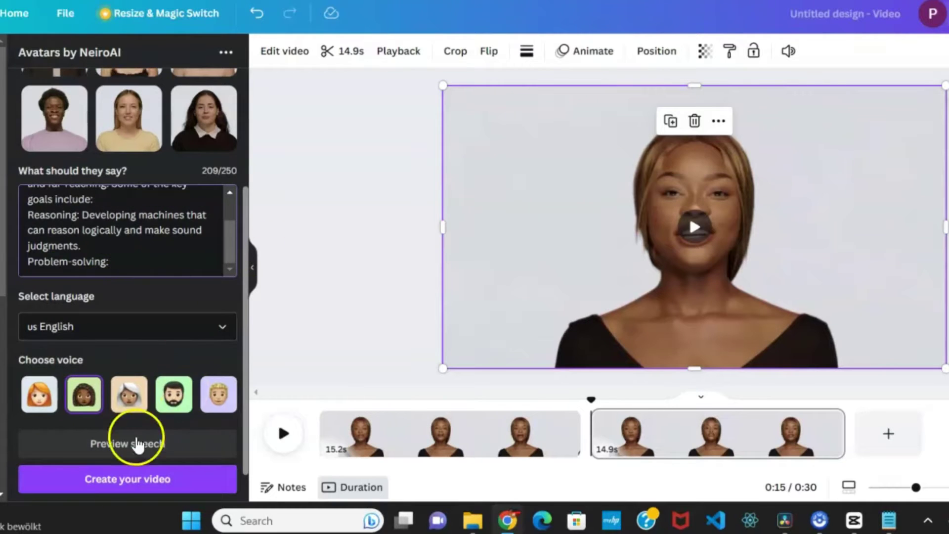
{"action": "left_click", "coordinate": [124, 482]}
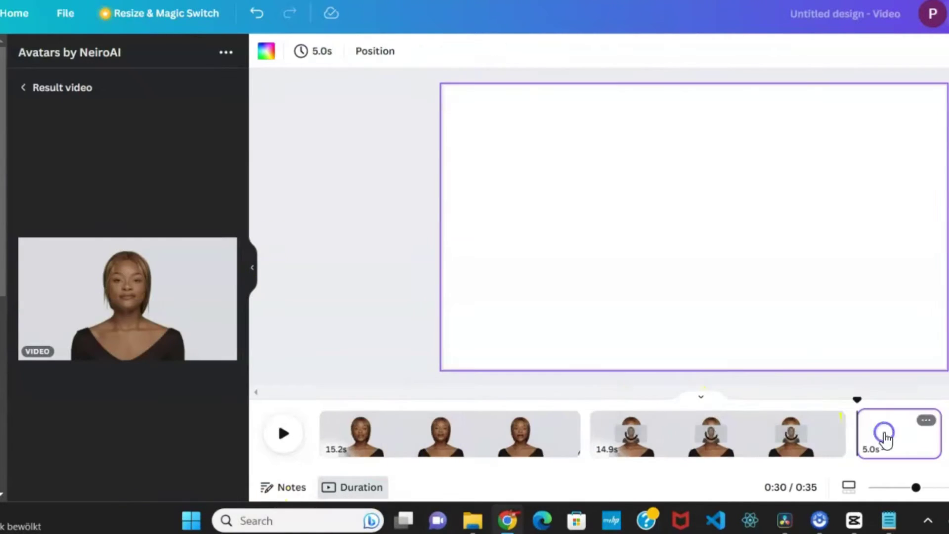
Reorder the pages and stretch the third page's avatar video to fill it.
{"action": "left_click_drag", "start_coordinate": [717, 434], "coordinate": [889, 434]}
{"action": "left_click", "coordinate": [539, 430]}
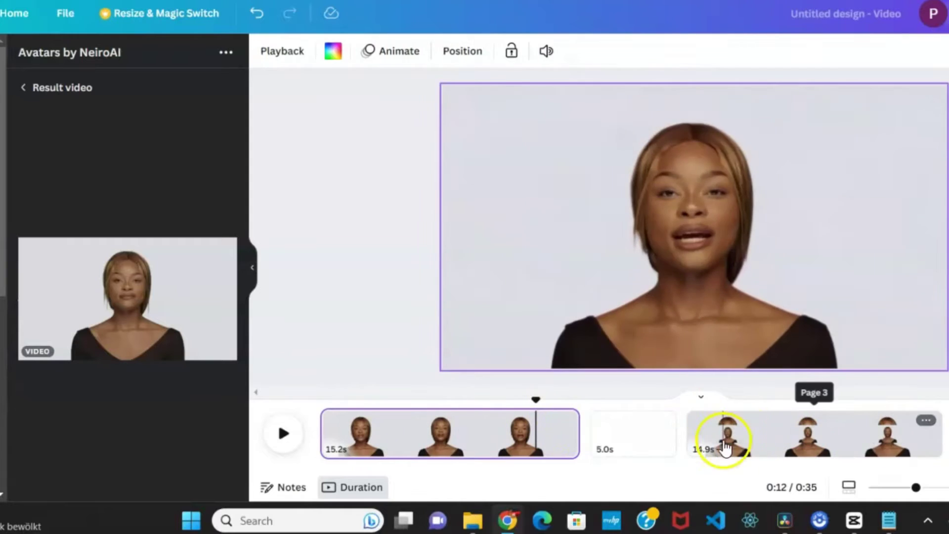
{"action": "left_click", "coordinate": [767, 434]}
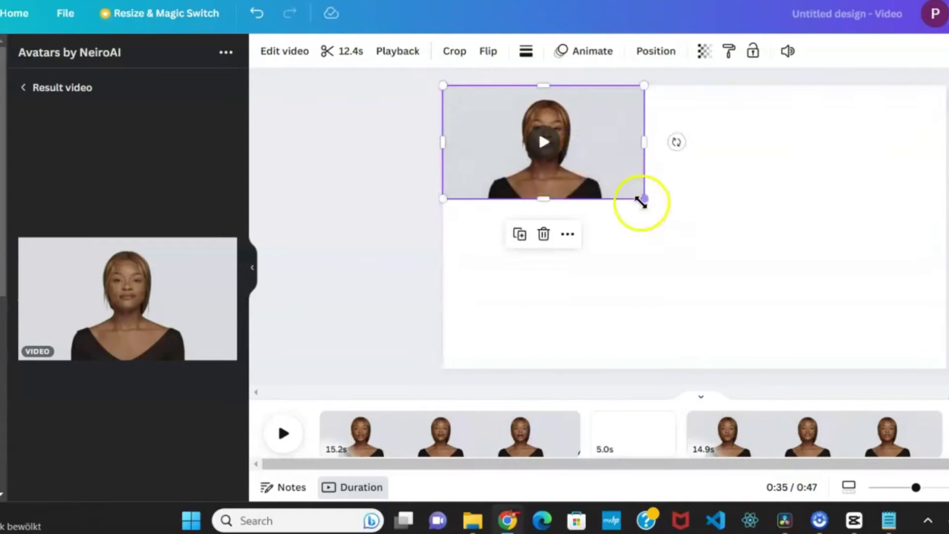
{"action": "left_click_drag", "start_coordinate": [641, 202], "coordinate": [945, 366]}
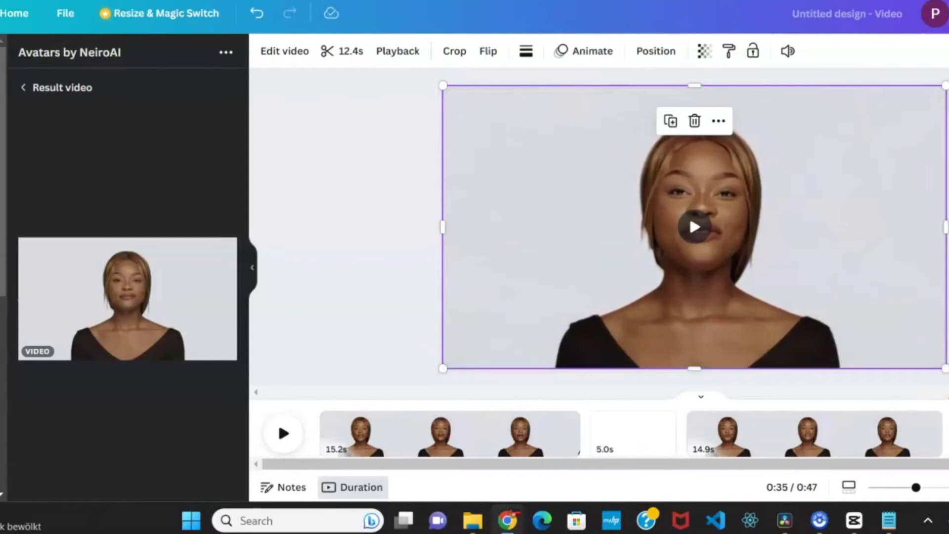
{"action": "left_click", "coordinate": [409, 432]}
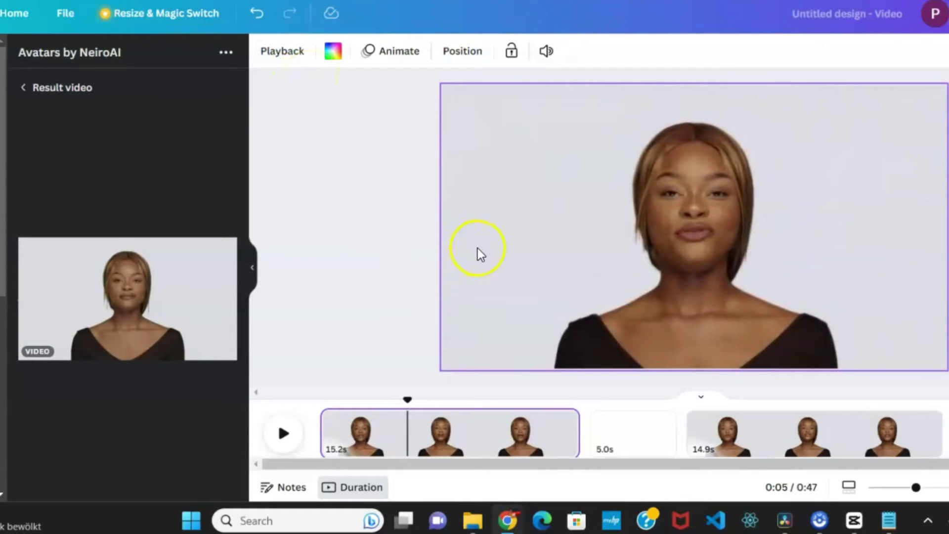
Apply Background Remover to the avatar clips on pages one and three.
{"action": "left_click", "coordinate": [506, 235]}
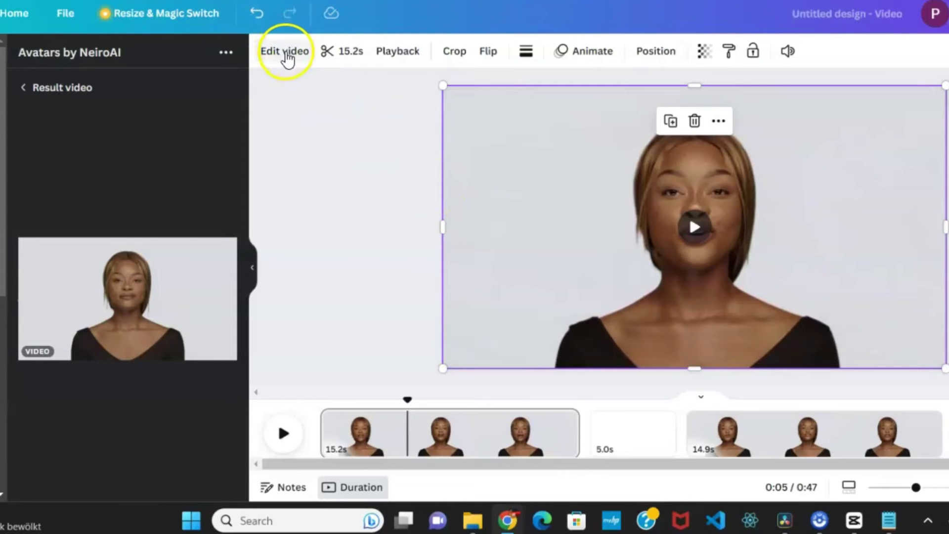
{"action": "left_click", "coordinate": [287, 54]}
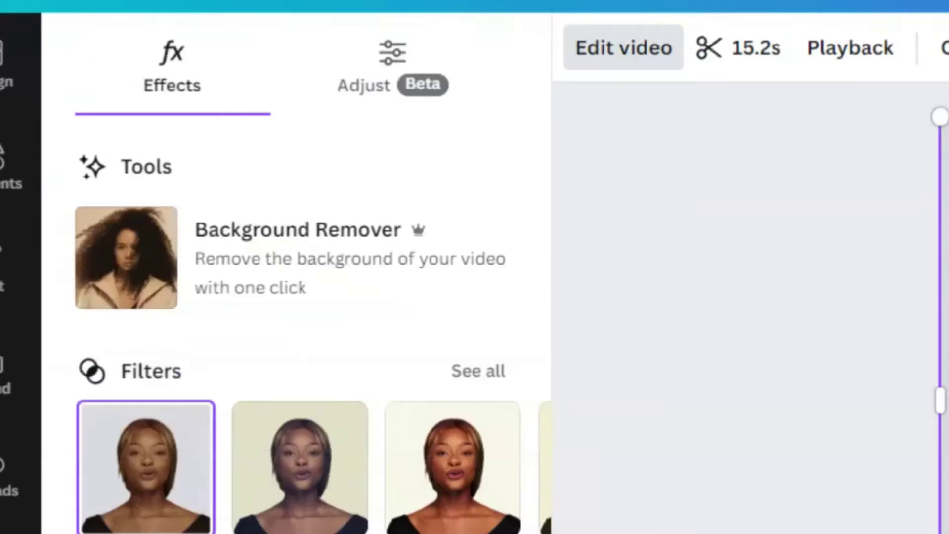
{"action": "left_click", "coordinate": [107, 152]}
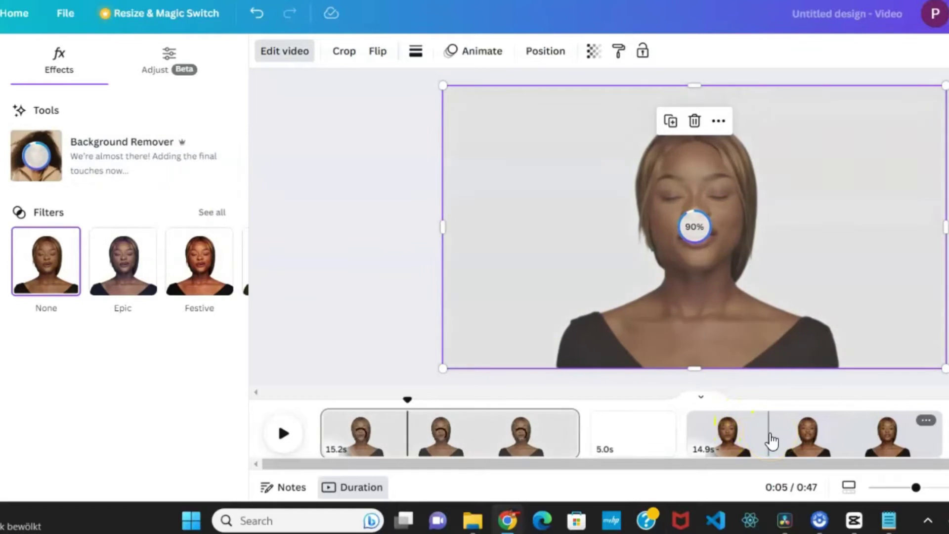
{"action": "left_click", "coordinate": [803, 447]}
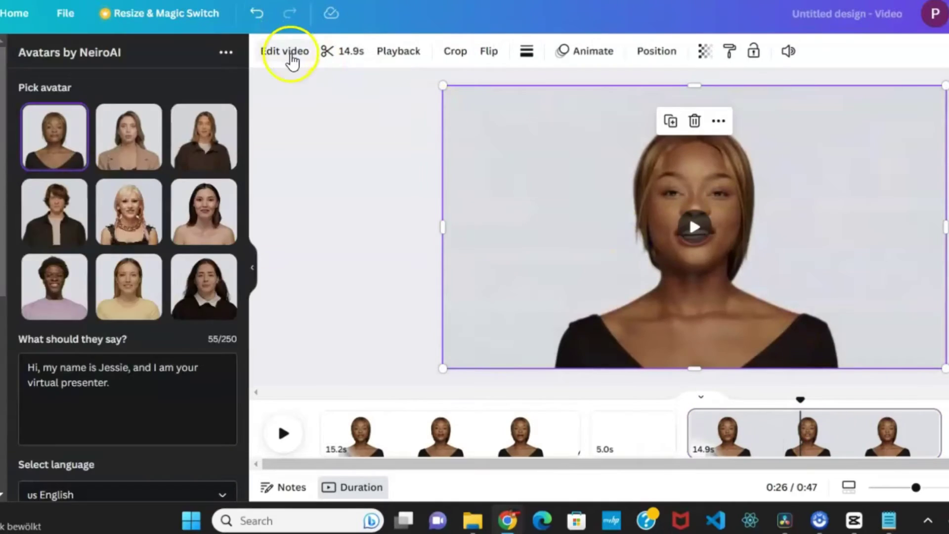
{"action": "left_click", "coordinate": [284, 51]}
{"action": "left_click", "coordinate": [107, 148]}
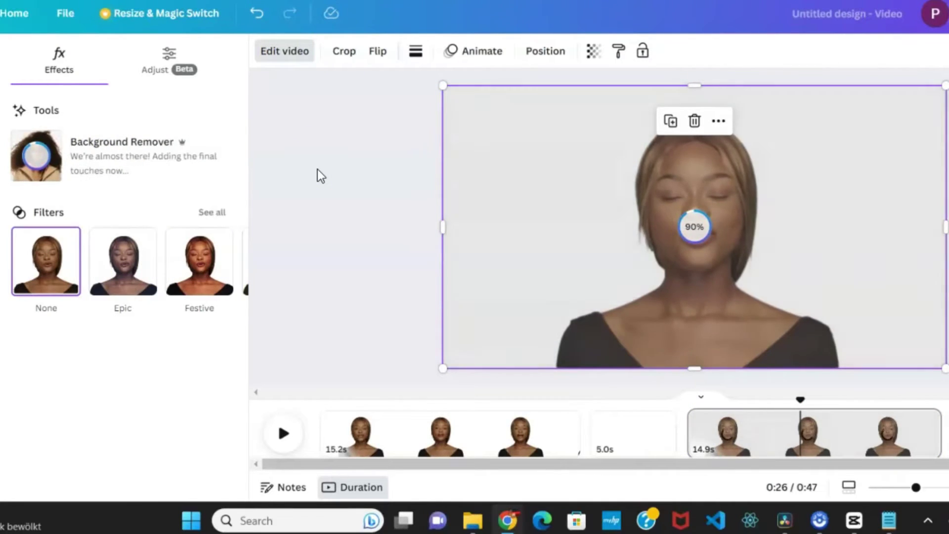
{"action": "left_click", "coordinate": [123, 160]}
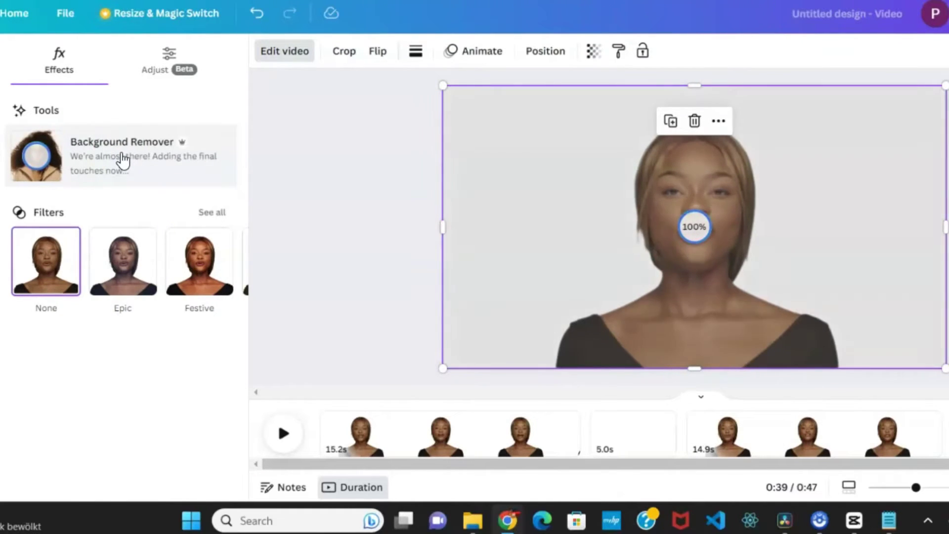
{"action": "scroll", "coordinate": [205, 239], "scroll_direction": "right", "scroll_amount": 5}
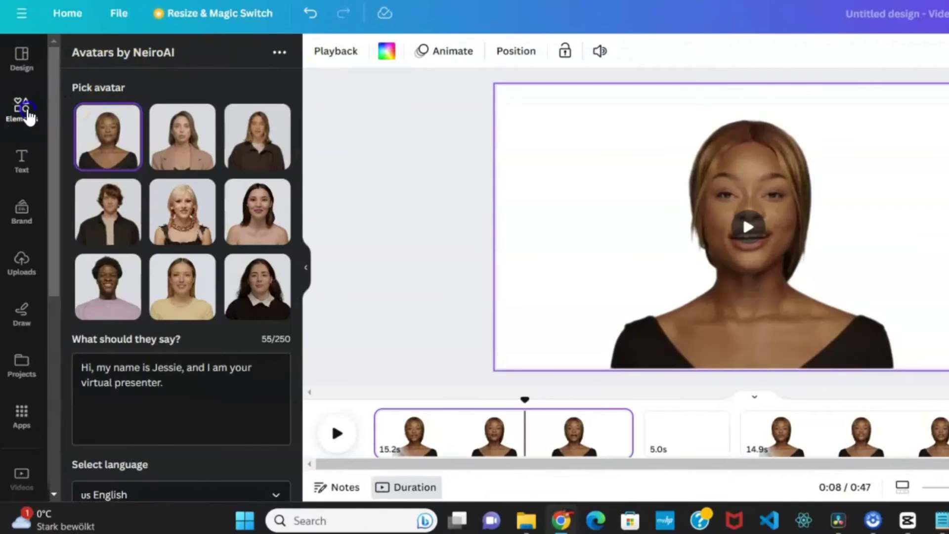
Search elements for 'artificial inteligence' videos and add the network-style 9.0s clip to the page.
{"action": "left_click", "coordinate": [27, 115]}
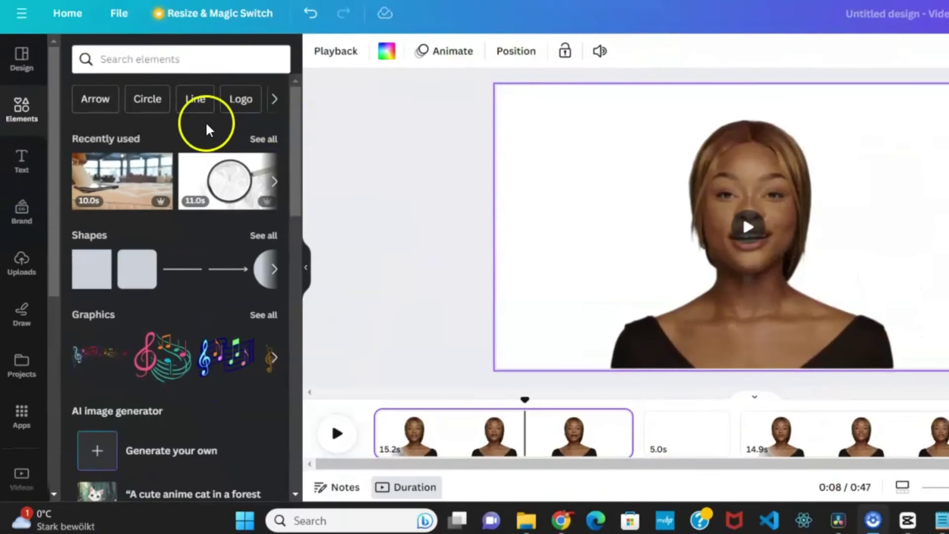
{"action": "left_click", "coordinate": [373, 118]}
{"action": "type", "text": "artificial"}
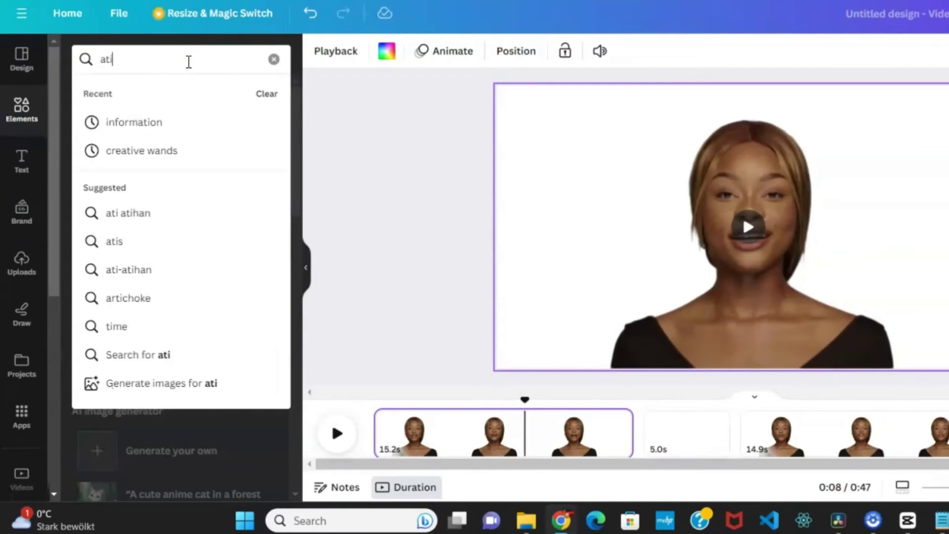
{"action": "type", "text": " inteligence"}
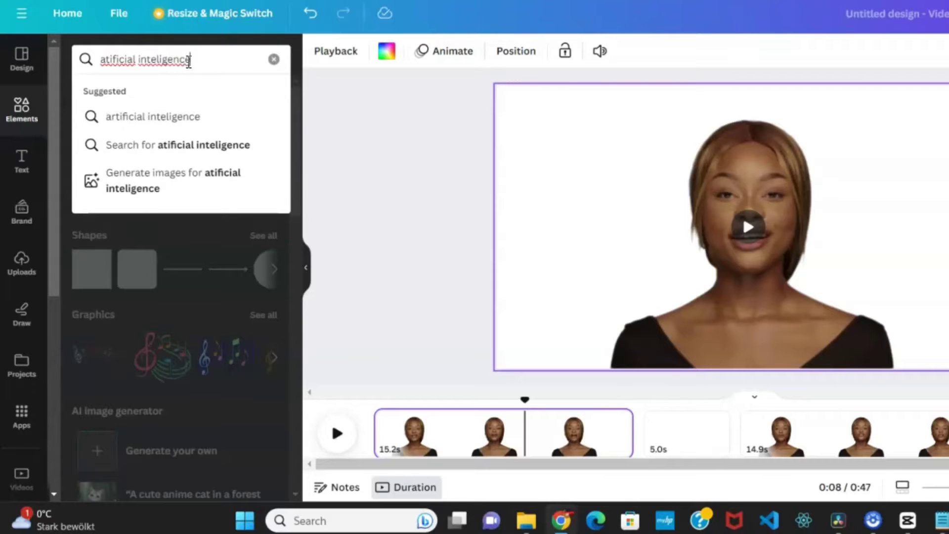
{"action": "left_click", "coordinate": [181, 116]}
{"action": "left_click", "coordinate": [179, 129]}
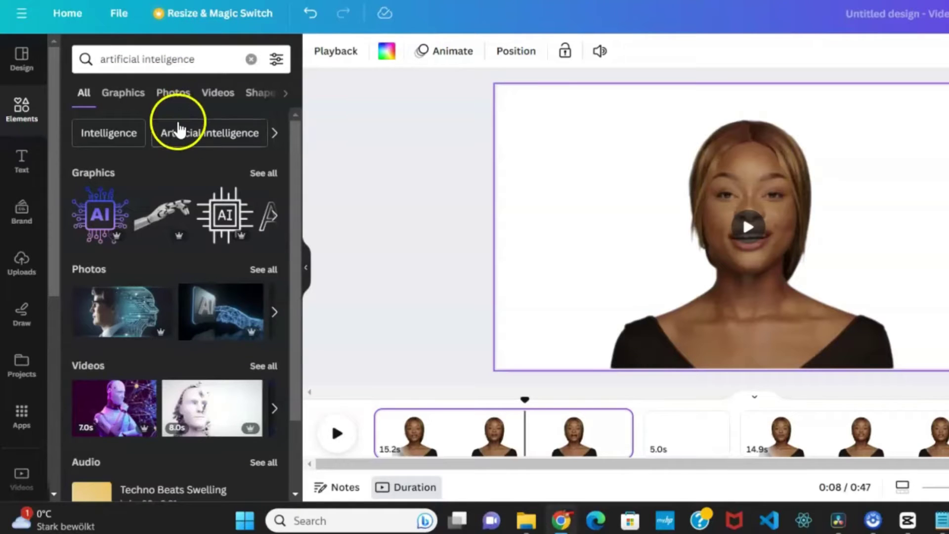
{"action": "left_click", "coordinate": [263, 366]}
{"action": "scroll", "coordinate": [270, 370], "scroll_direction": "down", "scroll_amount": 5}
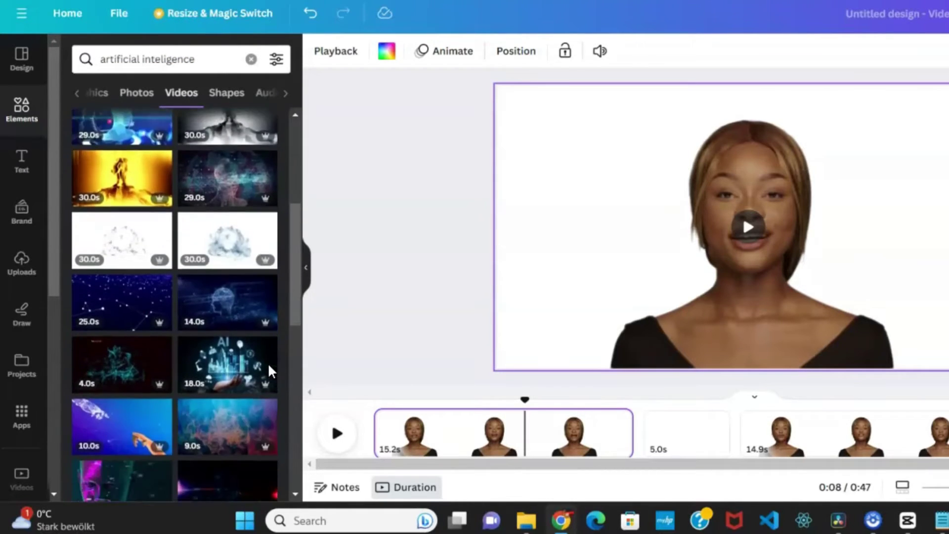
{"action": "left_click", "coordinate": [229, 350]}
Stretch the network video to fill the page and send it behind the presenter.
{"action": "left_click", "coordinate": [623, 323]}
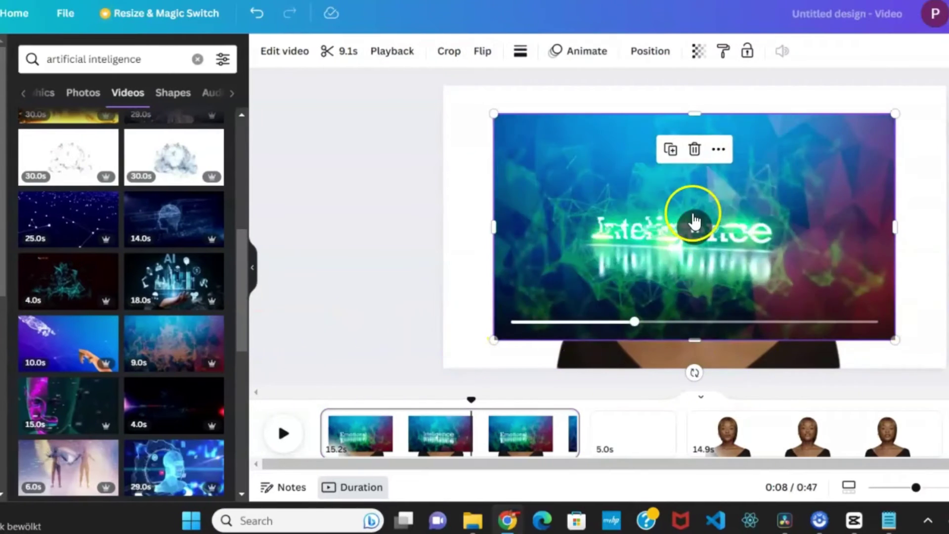
{"action": "left_click_drag", "start_coordinate": [747, 218], "coordinate": [697, 190]}
{"action": "left_click_drag", "start_coordinate": [892, 309], "coordinate": [943, 368]}
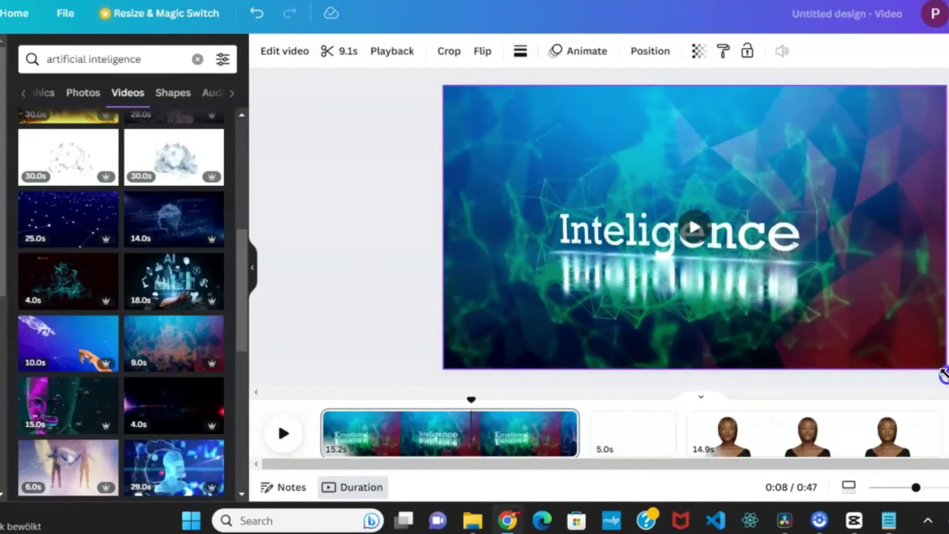
{"action": "left_click", "coordinate": [649, 51]}
{"action": "left_click", "coordinate": [178, 87]}
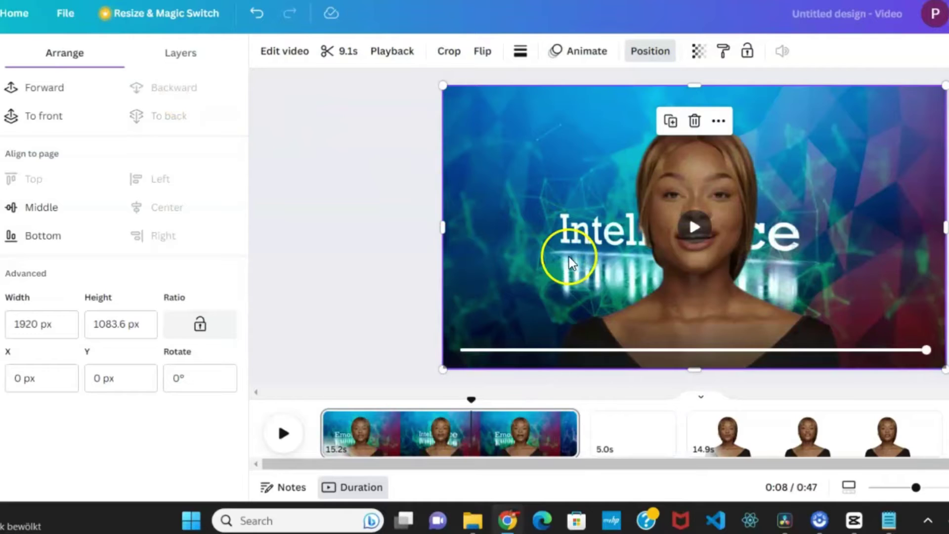
Shift the presenter to the right side of the page and play the video from 0:00.
{"action": "left_click", "coordinate": [690, 307]}
{"action": "left_click_drag", "start_coordinate": [690, 307], "coordinate": [845, 301]}
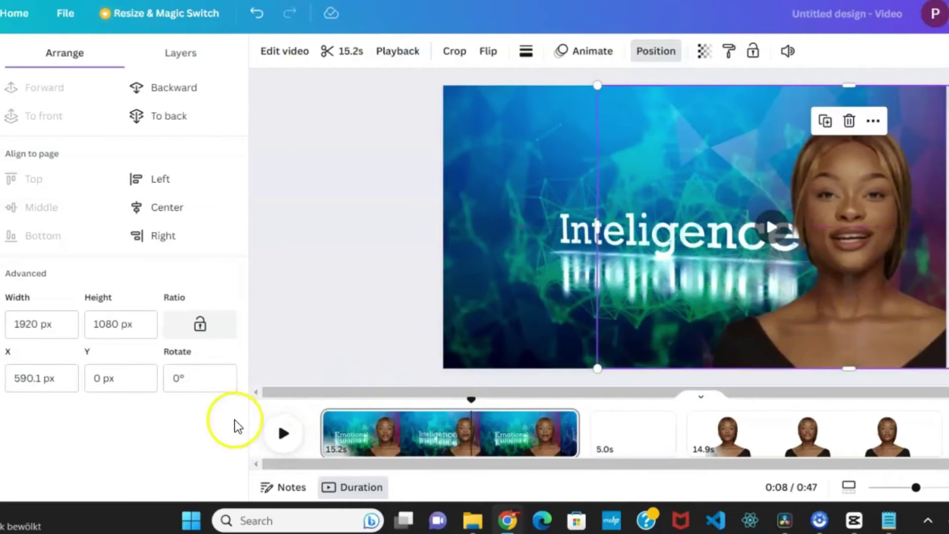
{"action": "left_click_drag", "start_coordinate": [471, 400], "coordinate": [307, 398]}
{"action": "left_click", "coordinate": [283, 434]}
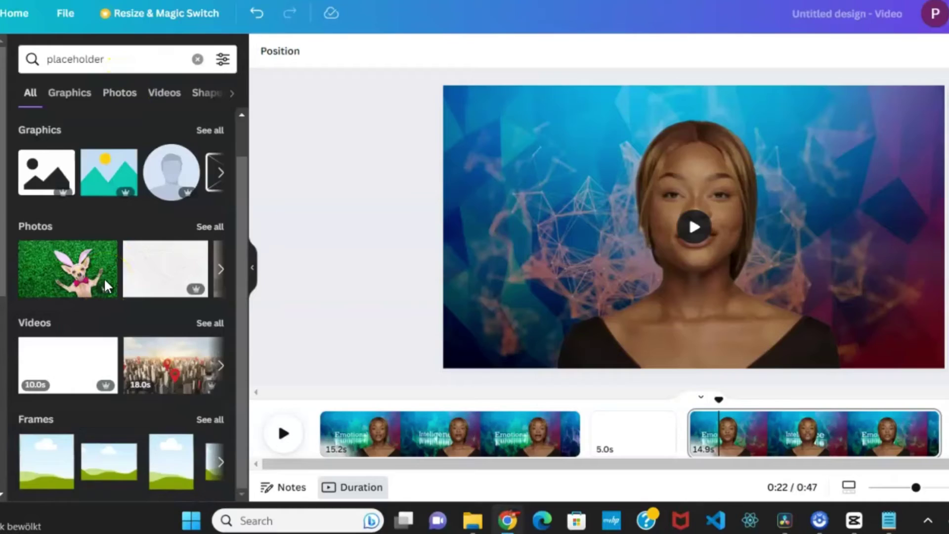
Add a landscape picture frame from the placeholder results and shift the background video left.
{"action": "left_click", "coordinate": [207, 418]}
{"action": "scroll", "coordinate": [202, 340], "scroll_direction": "down", "scroll_amount": 3}
{"action": "scroll", "coordinate": [205, 341], "scroll_direction": "up", "scroll_amount": 1}
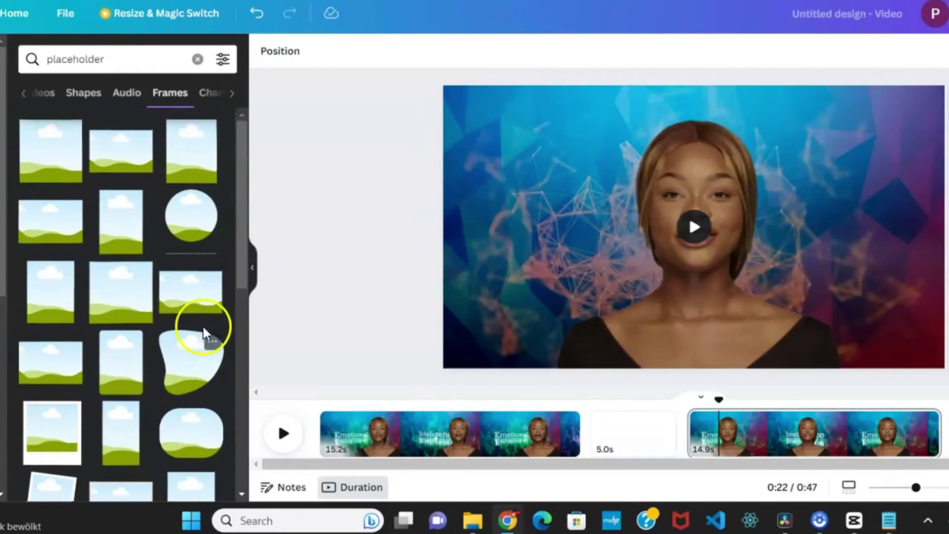
{"action": "left_click", "coordinate": [200, 296]}
{"action": "left_click_drag", "start_coordinate": [678, 230], "coordinate": [798, 204]}
{"action": "left_click_drag", "start_coordinate": [676, 283], "coordinate": [526, 286]}
Resize the landscape frame and settle it in the upper right of the scene.
{"action": "left_click", "coordinate": [707, 266]}
{"action": "left_click_drag", "start_coordinate": [707, 267], "coordinate": [642, 352]}
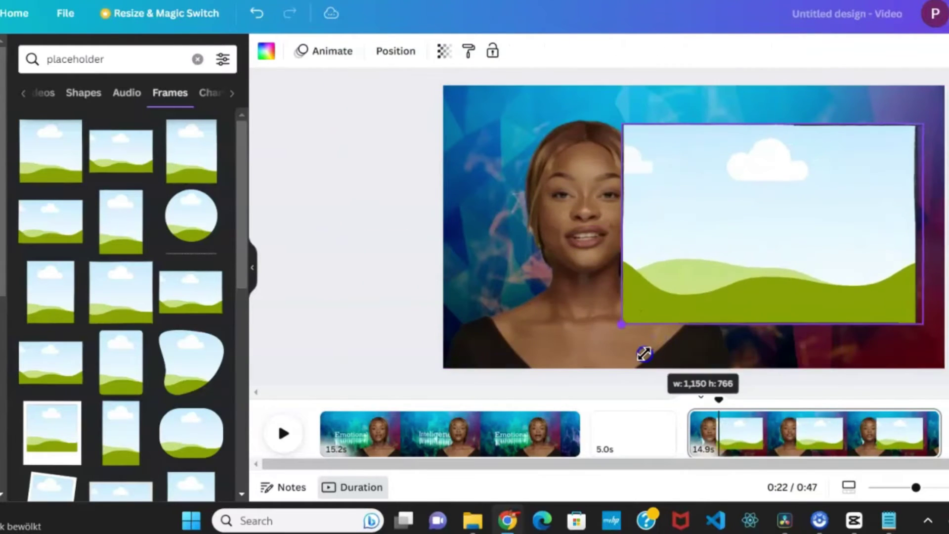
{"action": "left_click_drag", "start_coordinate": [718, 229], "coordinate": [741, 214]}
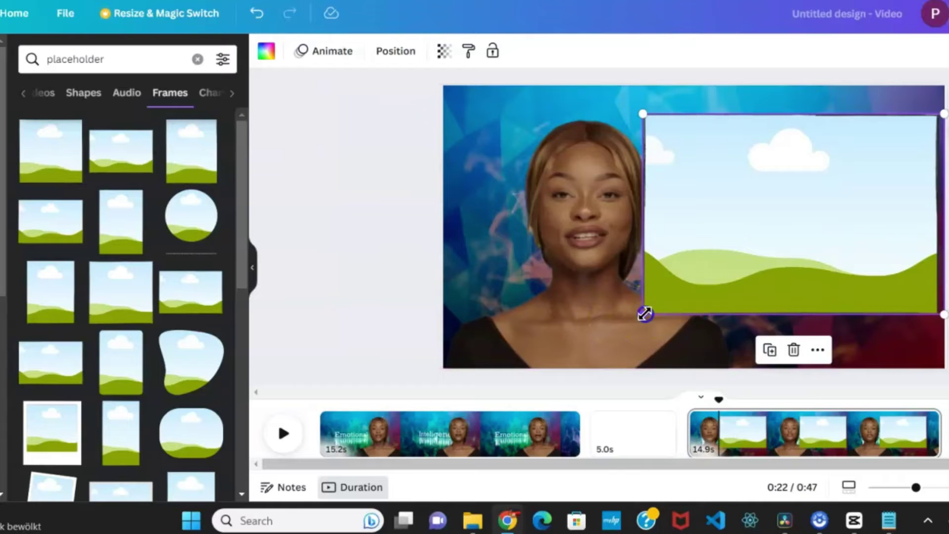
{"action": "left_click_drag", "start_coordinate": [642, 314], "coordinate": [663, 297]}
{"action": "left_click_drag", "start_coordinate": [754, 235], "coordinate": [751, 236]}
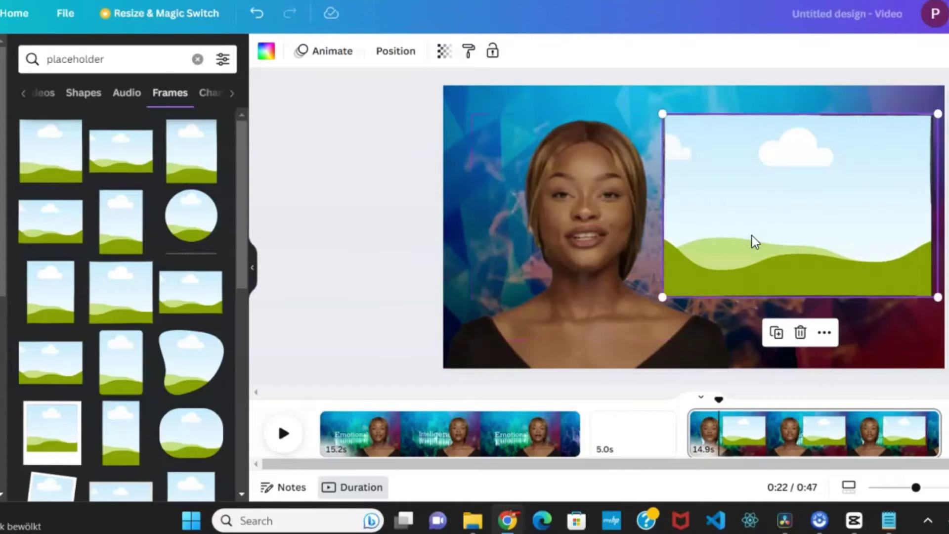
Trim the frame's timing so it appears later, and search elements for 'atificial inteligent'.
{"action": "right_click", "coordinate": [725, 197]}
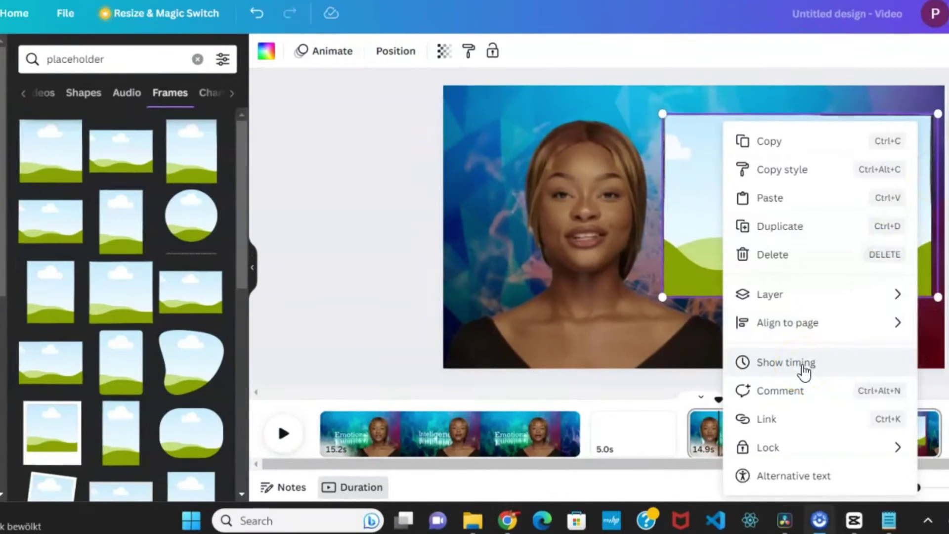
{"action": "left_click", "coordinate": [786, 362]}
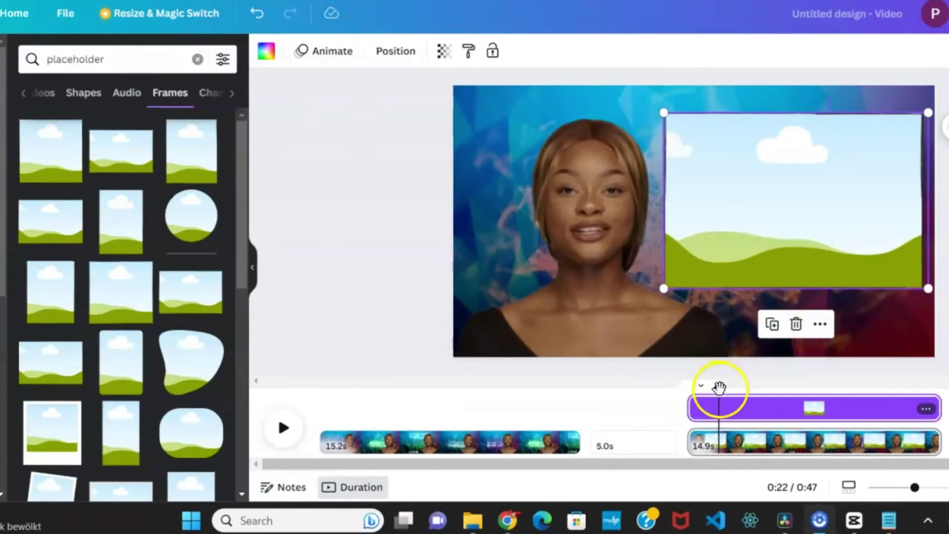
{"action": "left_click_drag", "start_coordinate": [692, 408], "coordinate": [726, 413]}
{"action": "left_click", "coordinate": [898, 411]}
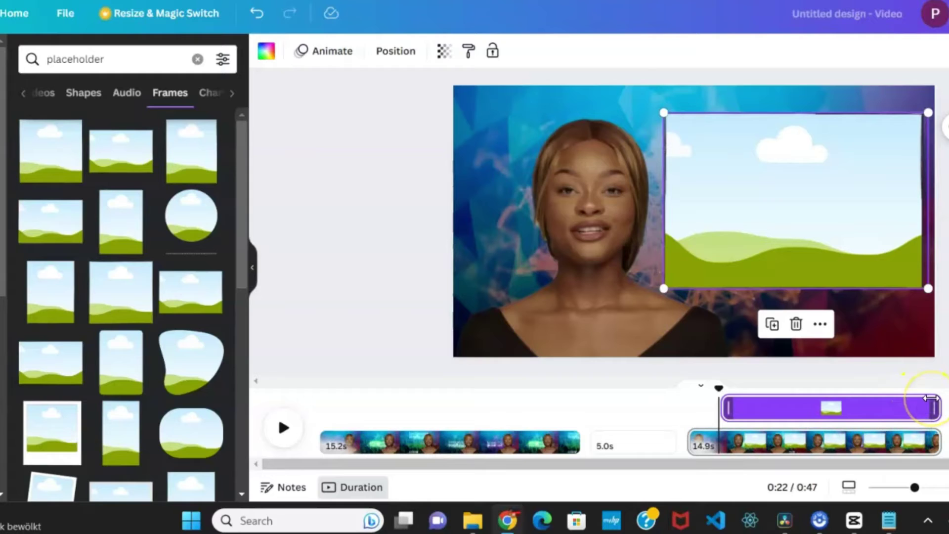
{"action": "left_click", "coordinate": [197, 59]}
{"action": "type", "text": "ati"}
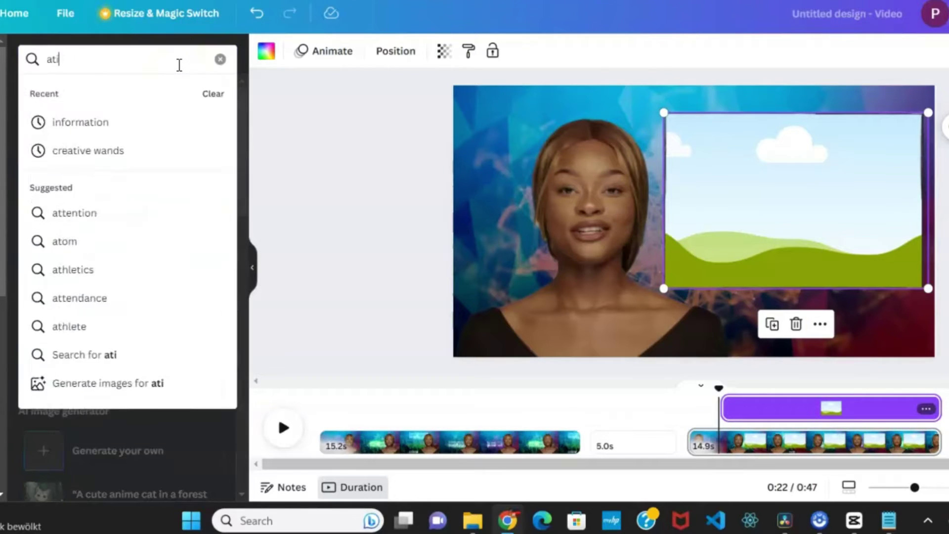
{"action": "type", "text": "ficial inteligent"}
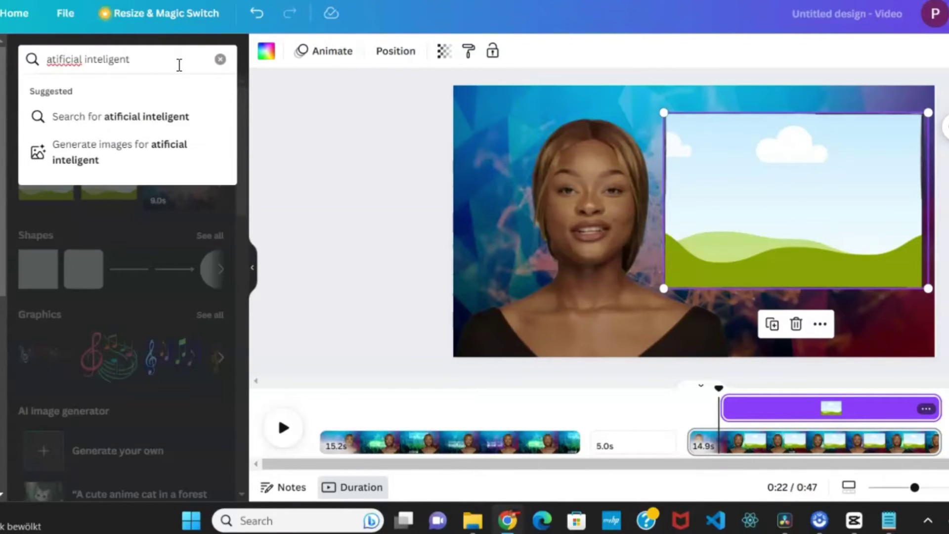
Correct the search to 'artificial intelligence', filter to videos, and drag the girl-and-robot clip onto the frame.
{"action": "key", "text": "BackSpace"}
{"action": "key", "text": "BackSpace"}
{"action": "key", "text": "BackSpace"}
{"action": "key", "text": "BackSpace"}
{"action": "key", "text": "BackSpace"}
{"action": "key", "text": "BackSpace"}
{"action": "key", "text": "BackSpace"}
{"action": "key", "text": "BackSpace"}
{"action": "key", "text": "BackSpace"}
{"action": "key", "text": "BackSpace"}
{"action": "key", "text": "BackSpace"}
{"action": "key", "text": "BackSpace"}
{"action": "key", "text": "BackSpace"}
{"action": "key", "text": "BackSpace"}
{"action": "key", "text": "BackSpace"}
{"action": "key", "text": "BackSpace"}
{"action": "key", "text": "BackSpace"}
{"action": "type", "text": "ficial"}
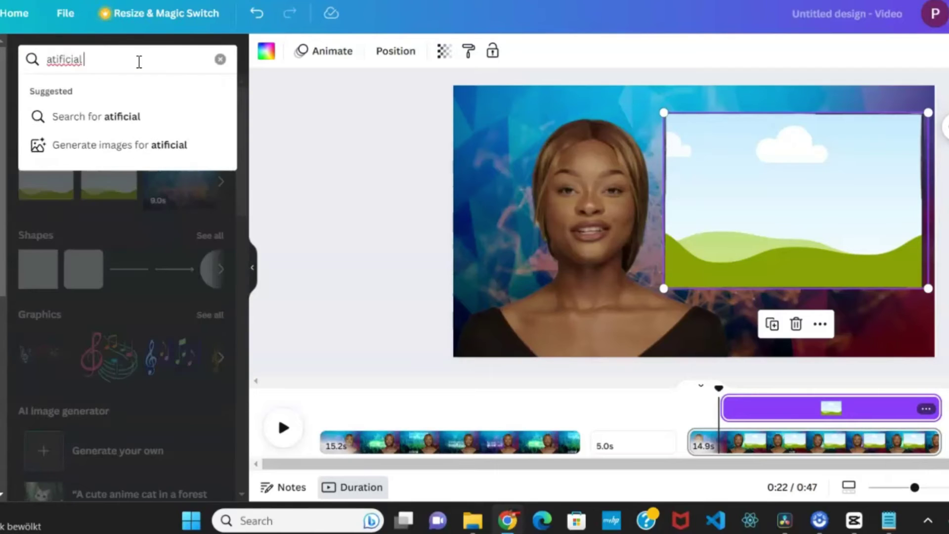
{"action": "type", "text": " intell"}
{"action": "left_click", "coordinate": [112, 143]}
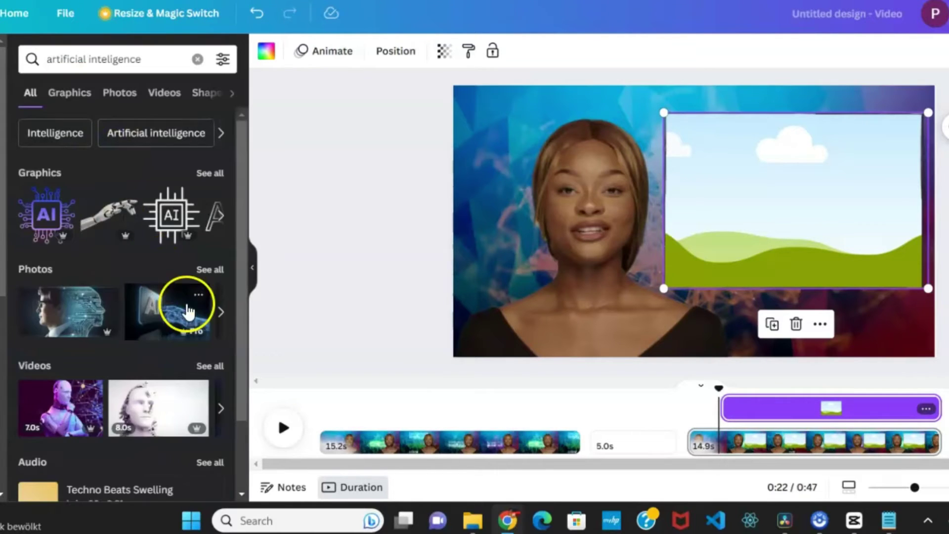
{"action": "left_click", "coordinate": [211, 368]}
{"action": "scroll", "coordinate": [176, 363], "scroll_direction": "down", "scroll_amount": 15}
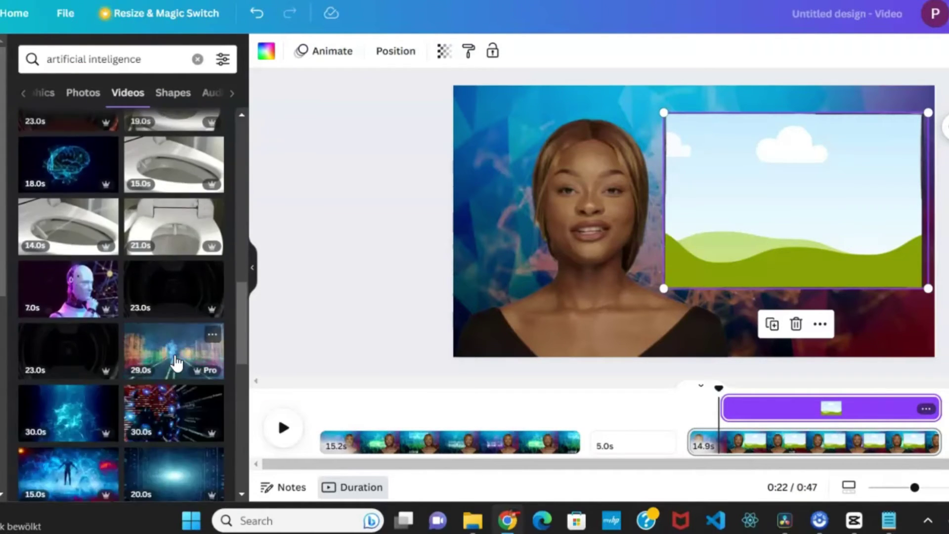
{"action": "scroll", "coordinate": [176, 362], "scroll_direction": "down", "scroll_amount": 5}
{"action": "left_click_drag", "start_coordinate": [176, 363], "coordinate": [805, 218]}
Replace the girl-and-robot clip with a chess-playing robot video enlarged to fill the canvas.
{"action": "left_click", "coordinate": [264, 20]}
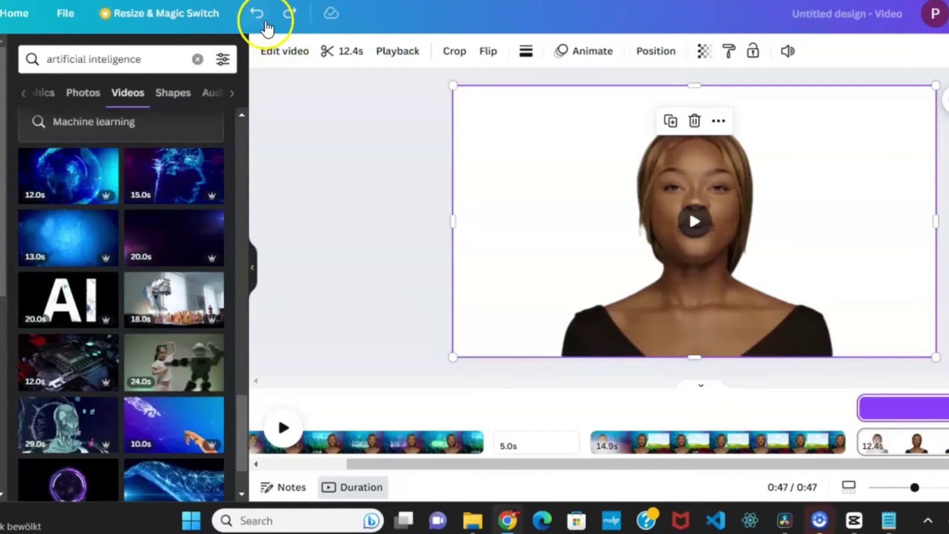
{"action": "left_click_drag", "start_coordinate": [174, 299], "coordinate": [557, 245]}
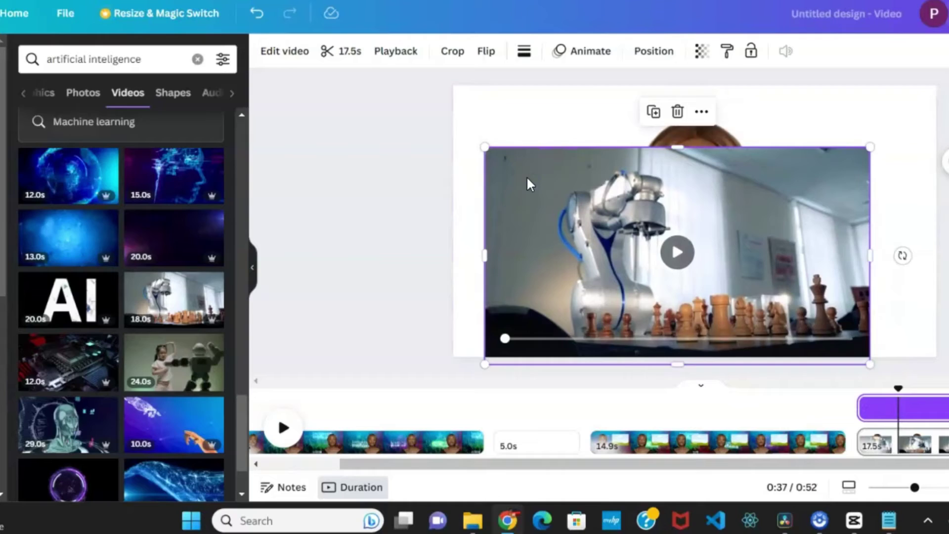
{"action": "left_click", "coordinate": [653, 51]}
{"action": "left_click_drag", "start_coordinate": [534, 247], "coordinate": [517, 142]}
{"action": "left_click_drag", "start_coordinate": [837, 301], "coordinate": [847, 242]}
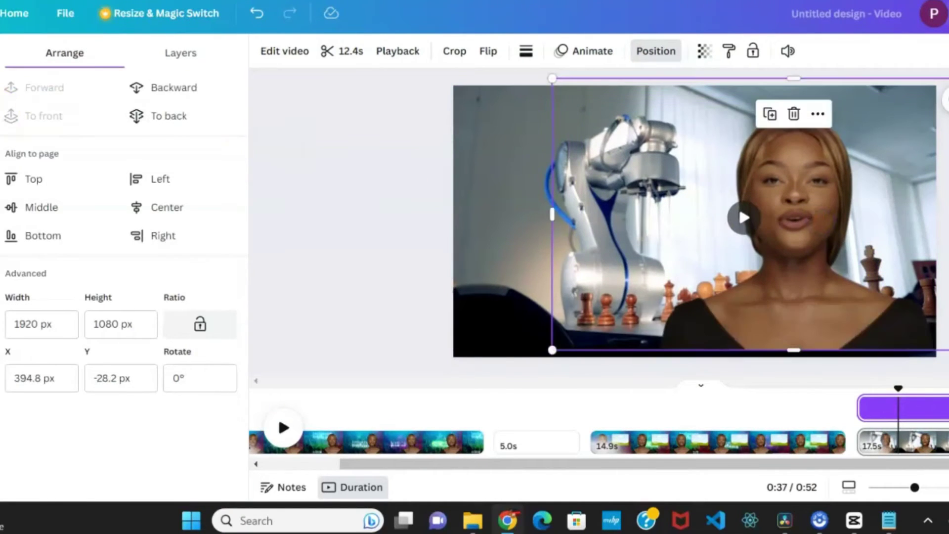
Add a picture frame from the placeholder results and drop the presenter video into it.
{"action": "left_click", "coordinate": [144, 57]}
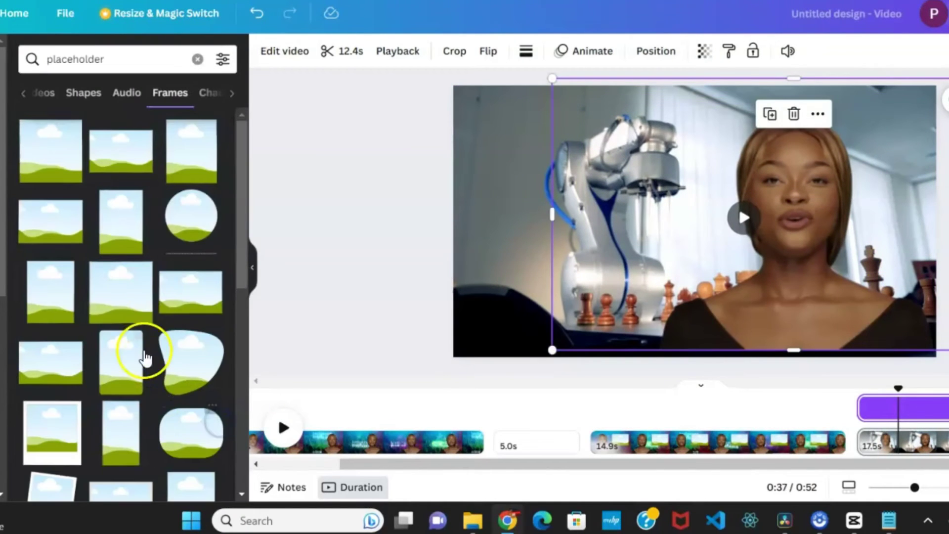
{"action": "left_click", "coordinate": [193, 217]}
{"action": "left_click_drag", "start_coordinate": [697, 207], "coordinate": [657, 207]}
{"action": "left_click_drag", "start_coordinate": [796, 229], "coordinate": [488, 289]}
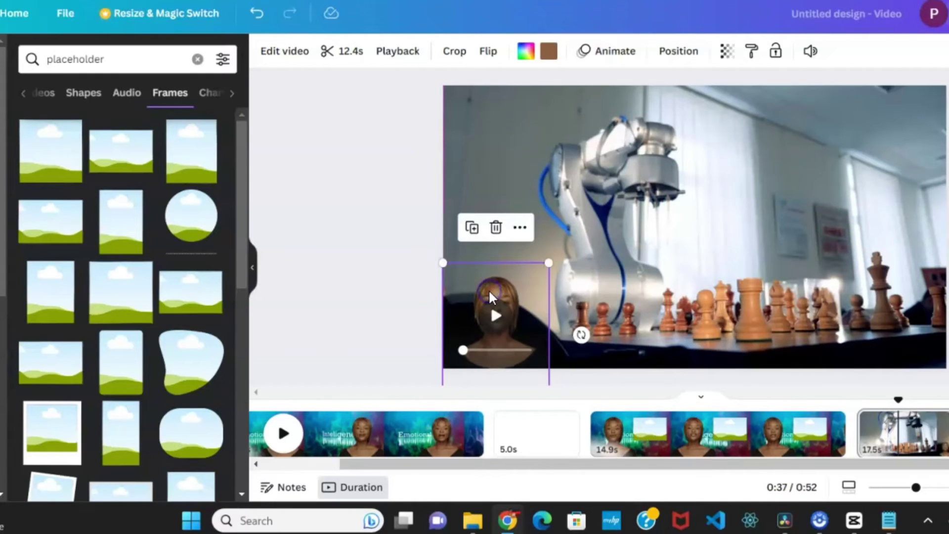
Resize and reposition the framed presenter as a small inset at the lower left.
{"action": "left_click_drag", "start_coordinate": [547, 262], "coordinate": [610, 188]}
{"action": "left_click_drag", "start_coordinate": [559, 298], "coordinate": [555, 324]}
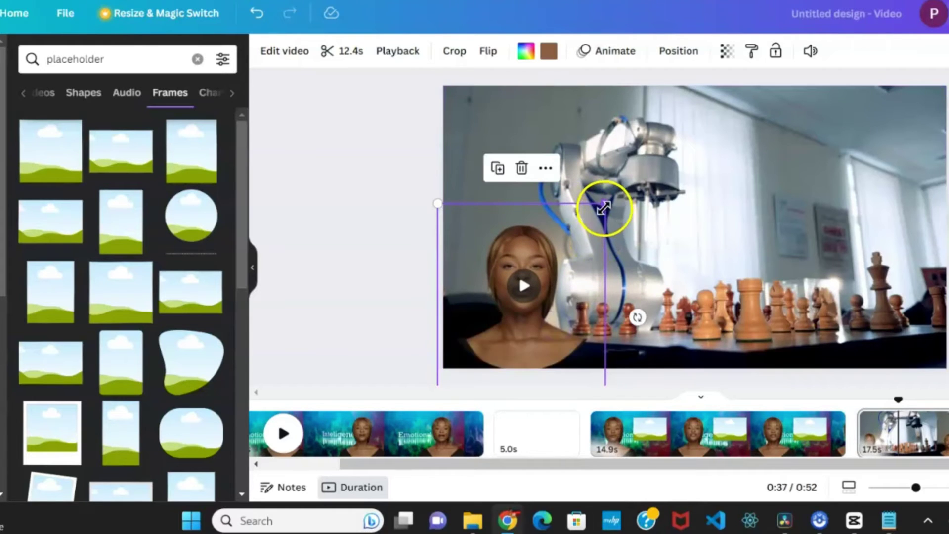
{"action": "left_click_drag", "start_coordinate": [603, 208], "coordinate": [693, 121]}
{"action": "left_click_drag", "start_coordinate": [625, 250], "coordinate": [628, 274]}
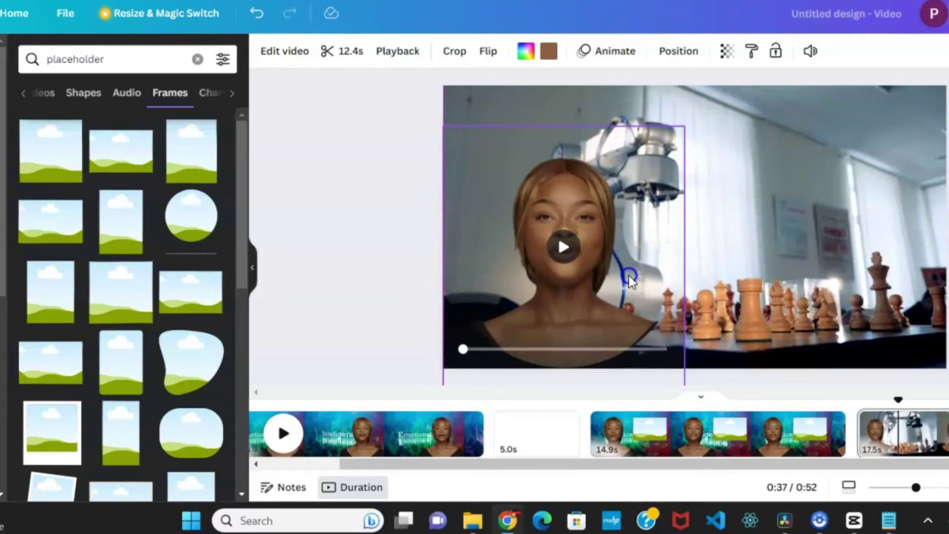
{"action": "left_click_drag", "start_coordinate": [684, 127], "coordinate": [628, 202]}
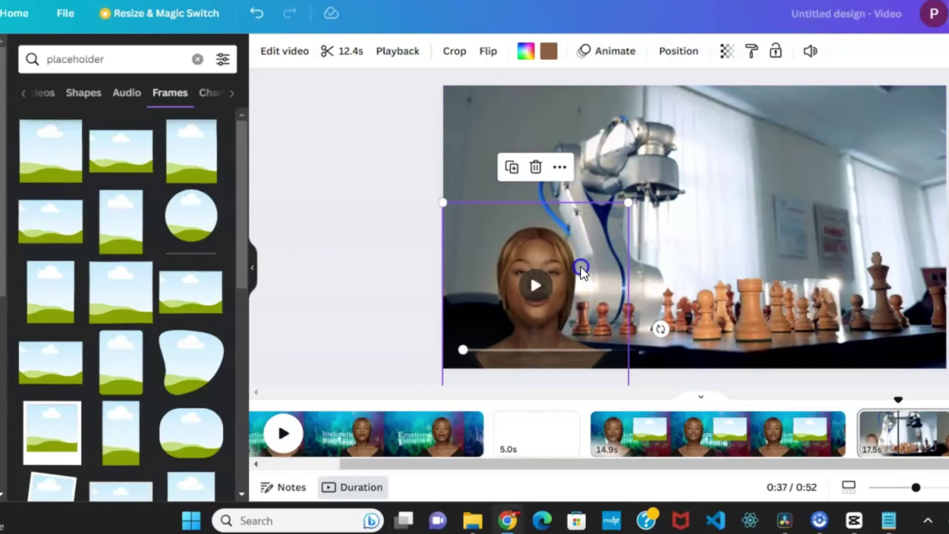
{"action": "left_click_drag", "start_coordinate": [580, 267], "coordinate": [582, 249]}
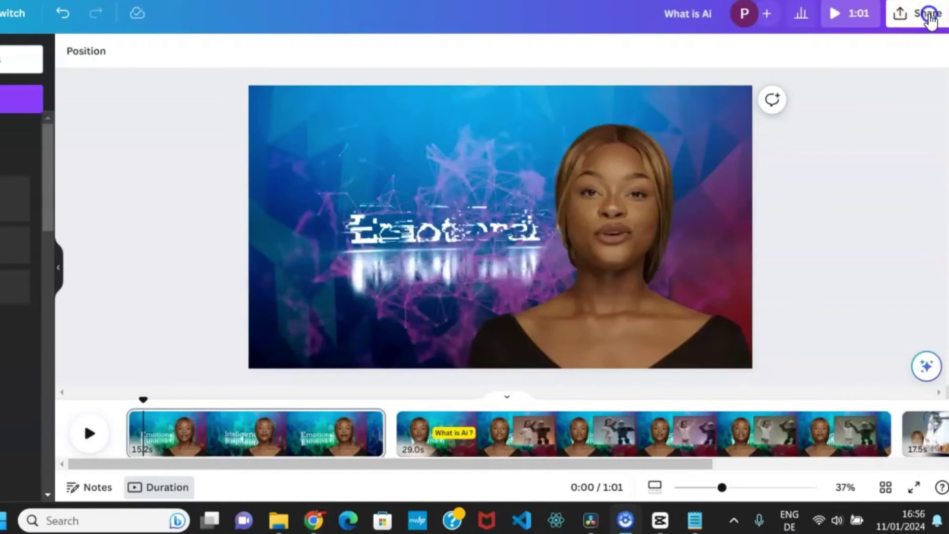
Download the design as an MP4 and select the downloaded What is Ai file.
{"action": "left_click", "coordinate": [929, 14]}
{"action": "left_click", "coordinate": [723, 356]}
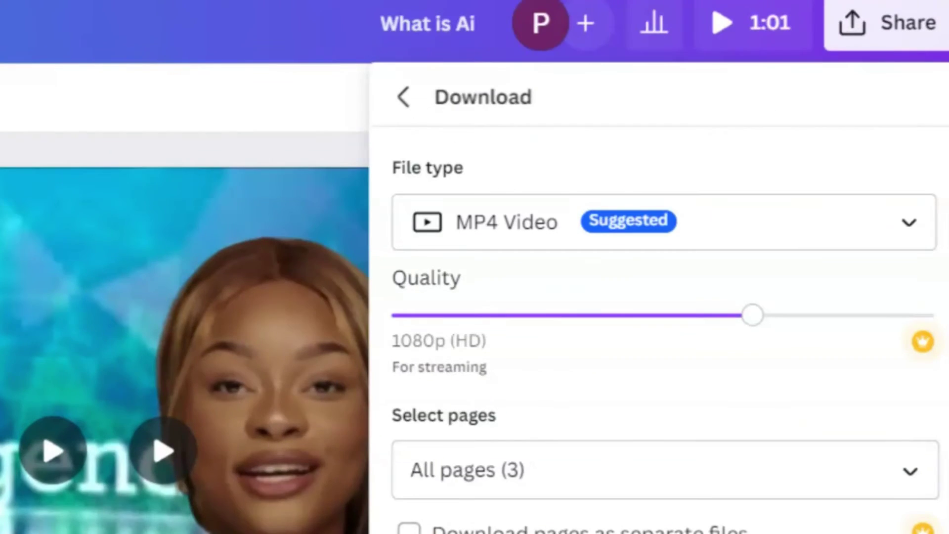
{"action": "left_click", "coordinate": [820, 324]}
{"action": "left_click", "coordinate": [627, 313]}
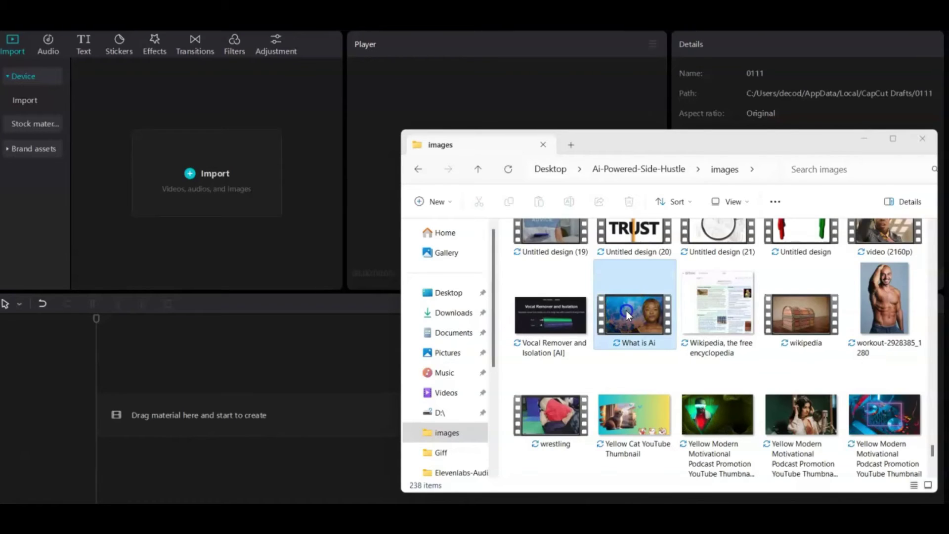
Import What is AI.mp4 into CapCut, place it on the timeline, and play it from the start.
{"action": "left_click_drag", "start_coordinate": [627, 311], "coordinate": [231, 215]}
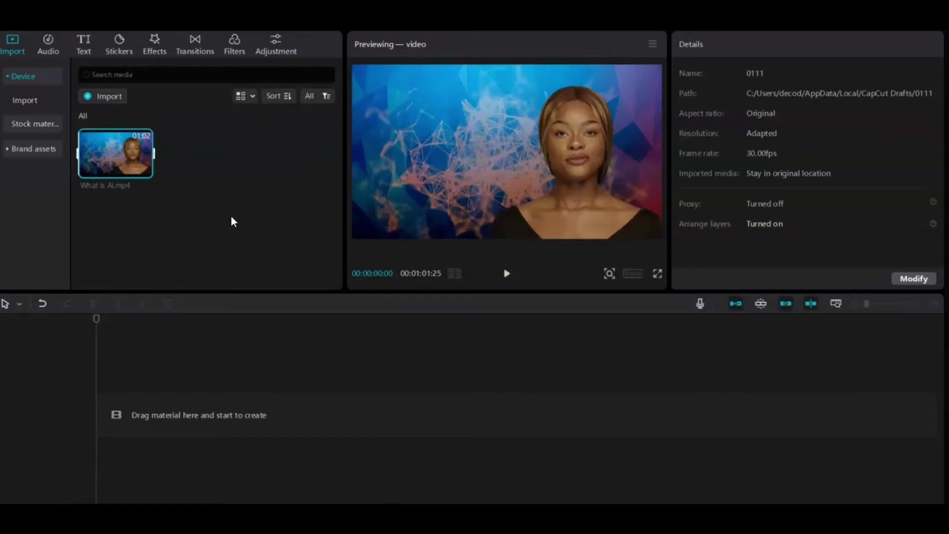
{"action": "left_click_drag", "start_coordinate": [127, 153], "coordinate": [79, 375]}
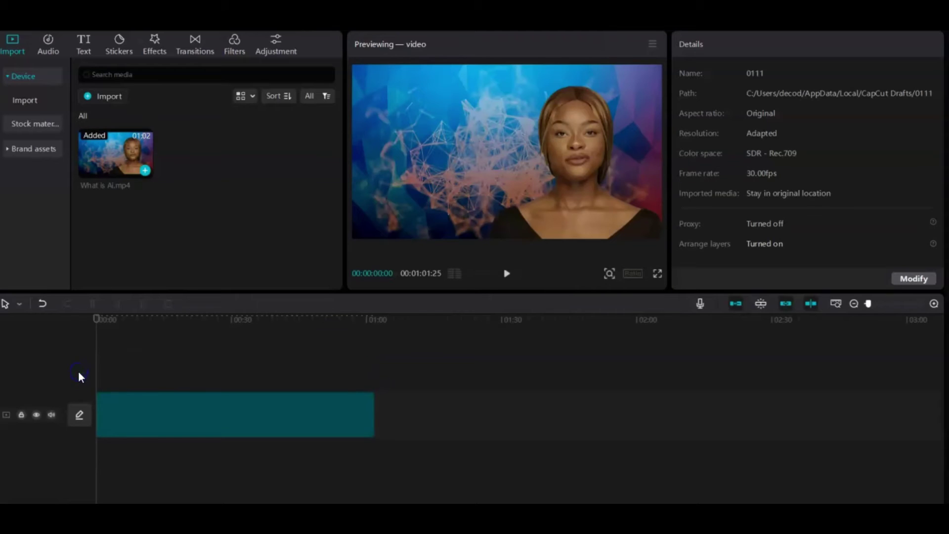
{"action": "left_click", "coordinate": [129, 428]}
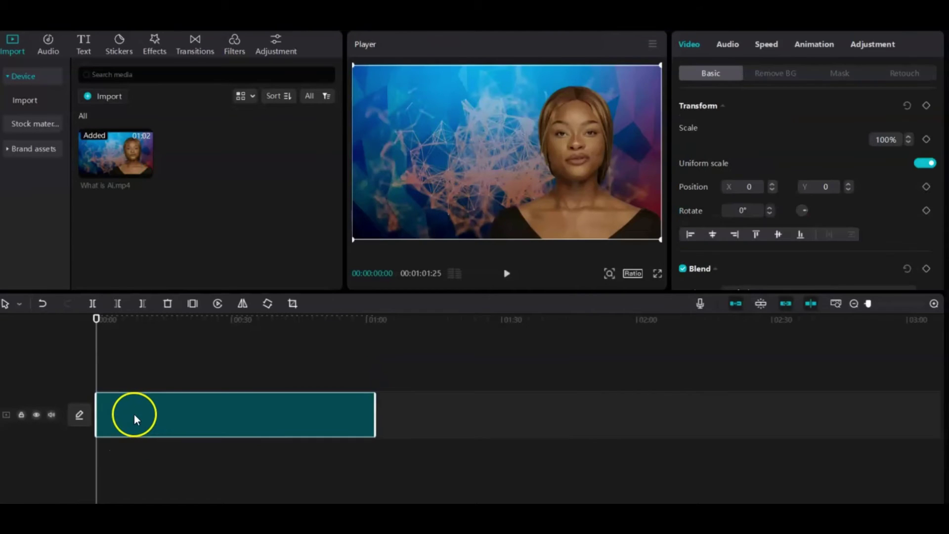
{"action": "left_click", "coordinate": [134, 418]}
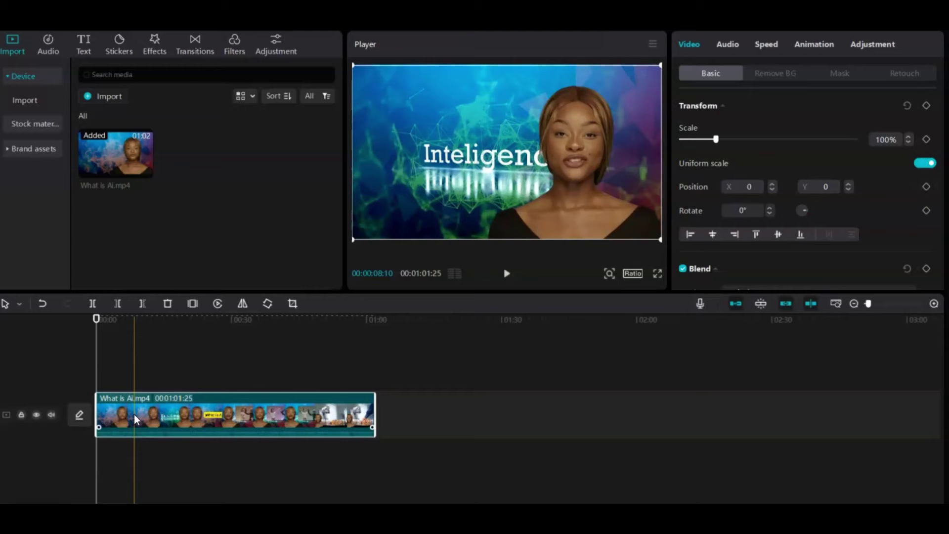
{"action": "left_click_drag", "start_coordinate": [135, 418], "coordinate": [96, 462]}
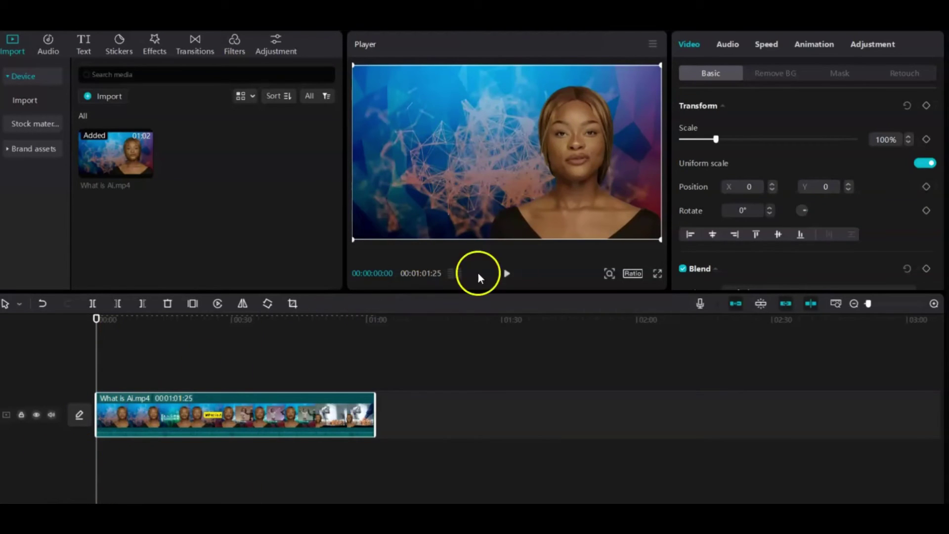
{"action": "left_click", "coordinate": [507, 275]}
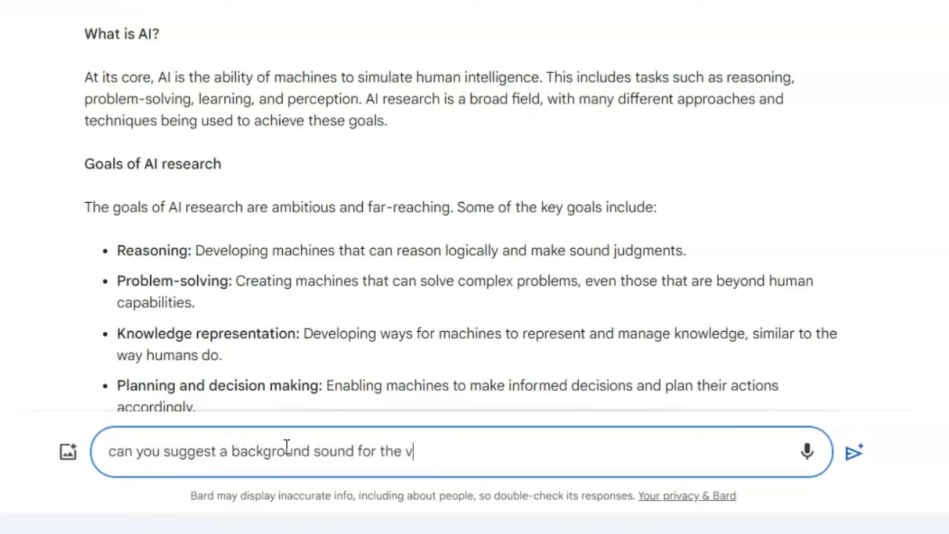
Send Bard the prompt 'can you suggest a background sound for the video script above?'.
{"action": "type", "text": "?"}
{"action": "key", "text": "Return"}
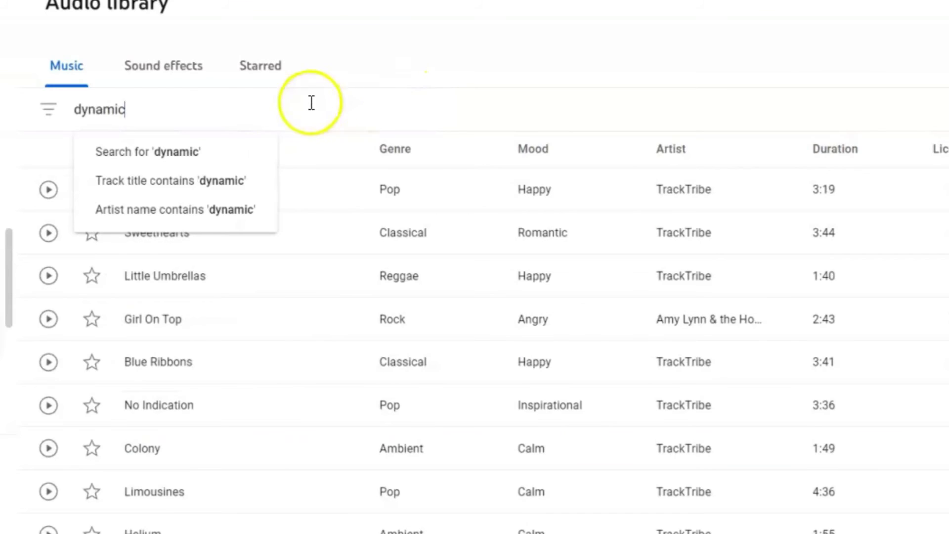
Search 'dynamic' tracks, filter by Mood: Happy, and preview Spy Romance Soundtrack and Sunspots.
{"action": "key", "text": "Return"}
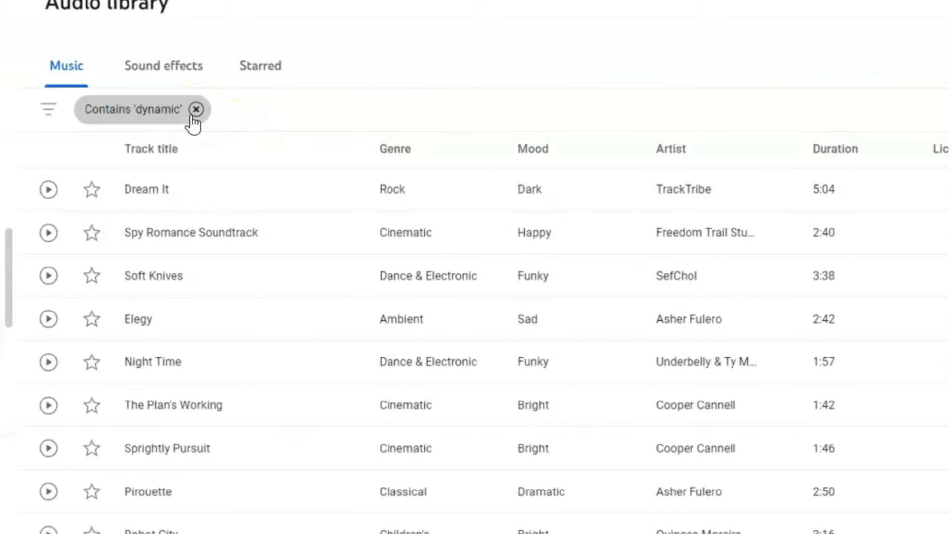
{"action": "left_click", "coordinate": [49, 110]}
{"action": "left_click", "coordinate": [270, 212]}
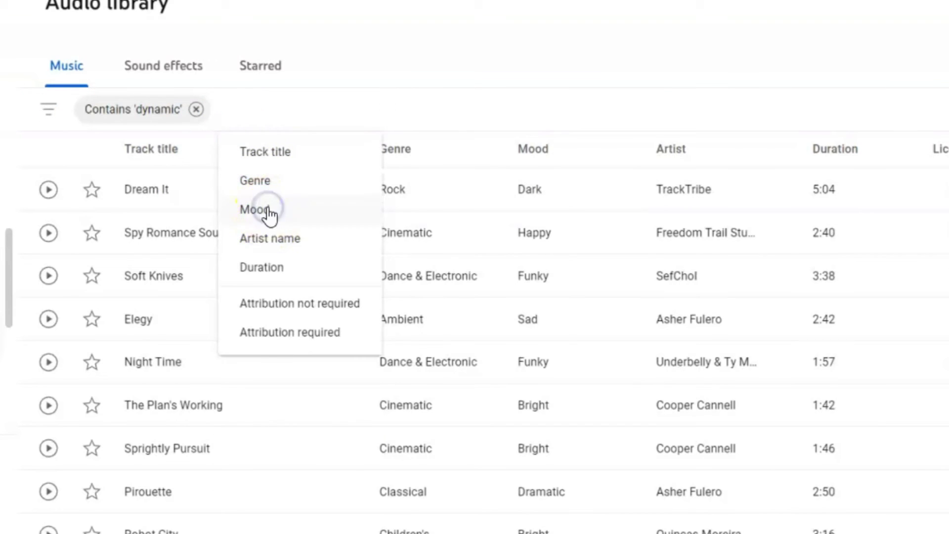
{"action": "left_click", "coordinate": [283, 348]}
{"action": "left_click", "coordinate": [341, 471]}
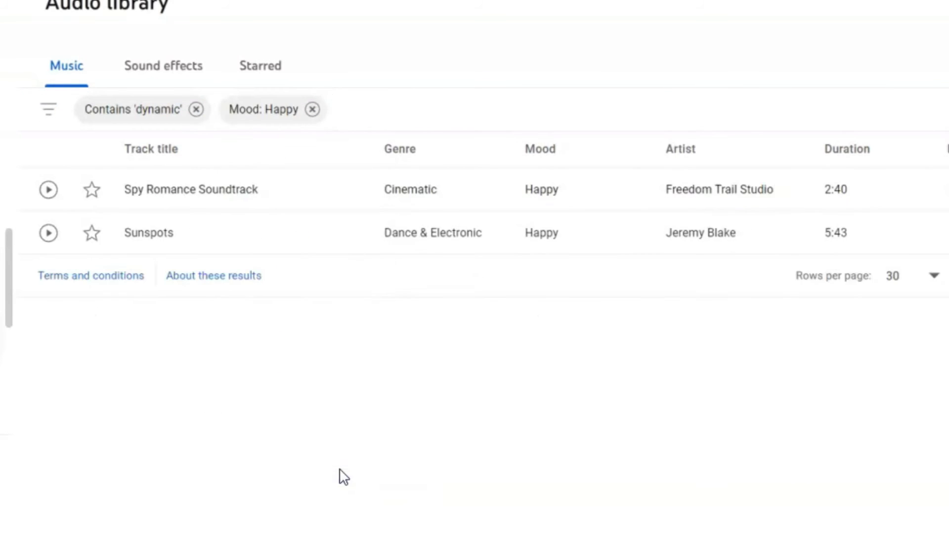
{"action": "left_click", "coordinate": [47, 189]}
{"action": "left_click", "coordinate": [48, 232]}
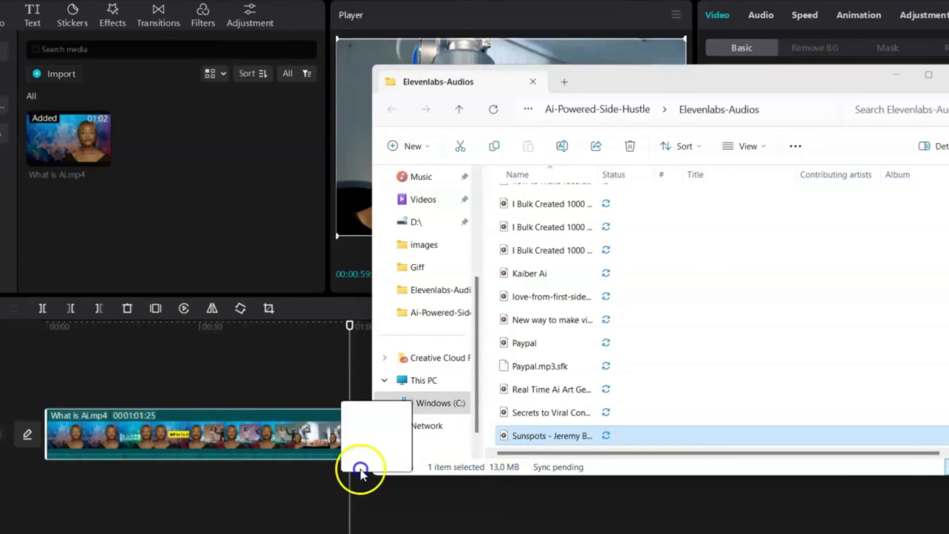
Add the Sunspots mp3 as background music at -15.7 dB, trimmed to the video's length.
{"action": "left_click_drag", "start_coordinate": [360, 472], "coordinate": [81, 492]}
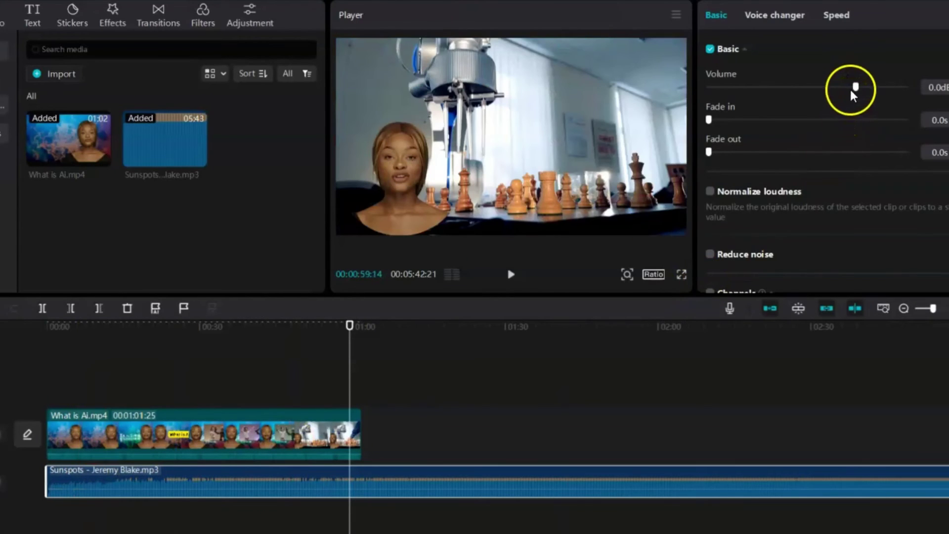
{"action": "left_click_drag", "start_coordinate": [853, 88], "coordinate": [818, 99]}
{"action": "left_click", "coordinate": [925, 308]}
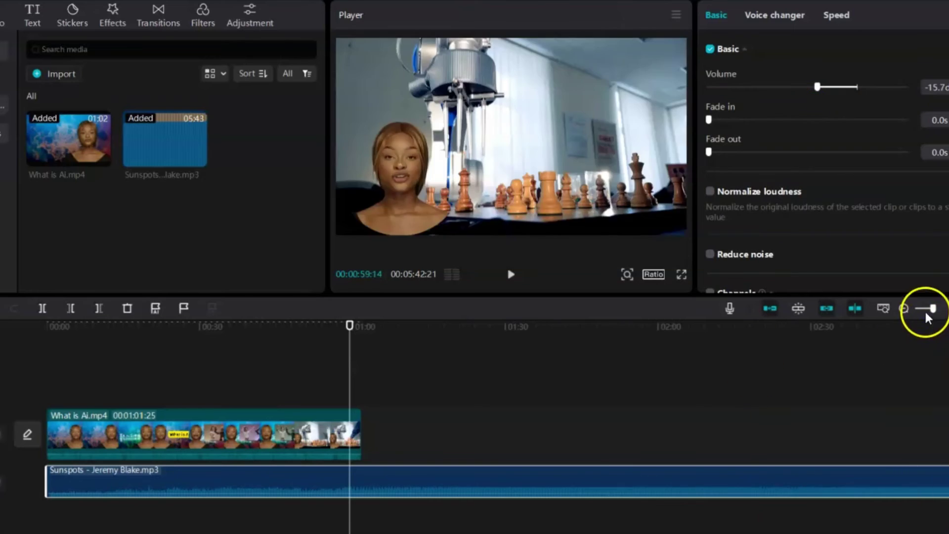
{"action": "left_click_drag", "start_coordinate": [613, 487], "coordinate": [147, 486]}
{"action": "scroll", "coordinate": [843, 399], "scroll_direction": "up", "scroll_amount": 10}
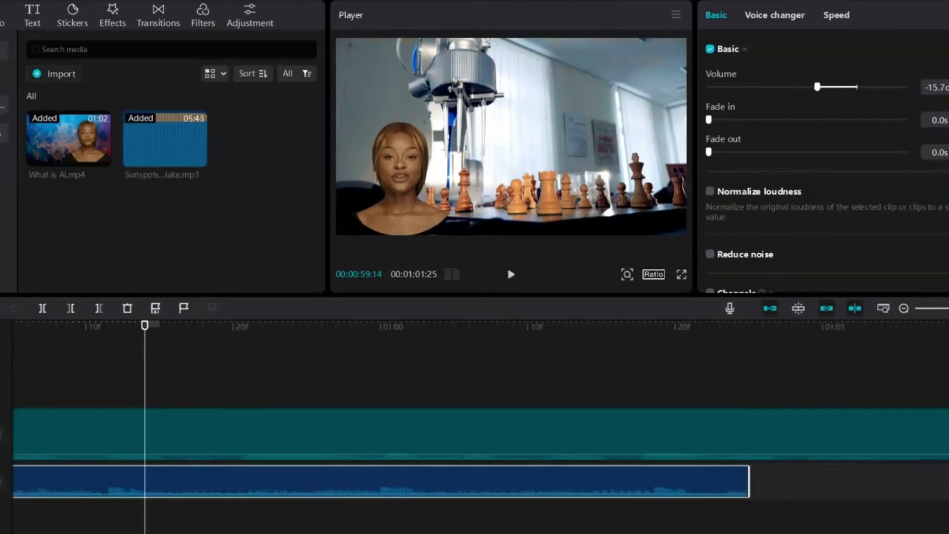
{"action": "left_click_drag", "start_coordinate": [408, 482], "coordinate": [847, 482]}
Add a Vertical Blur II transition at the existing cut.
{"action": "left_click", "coordinate": [811, 346]}
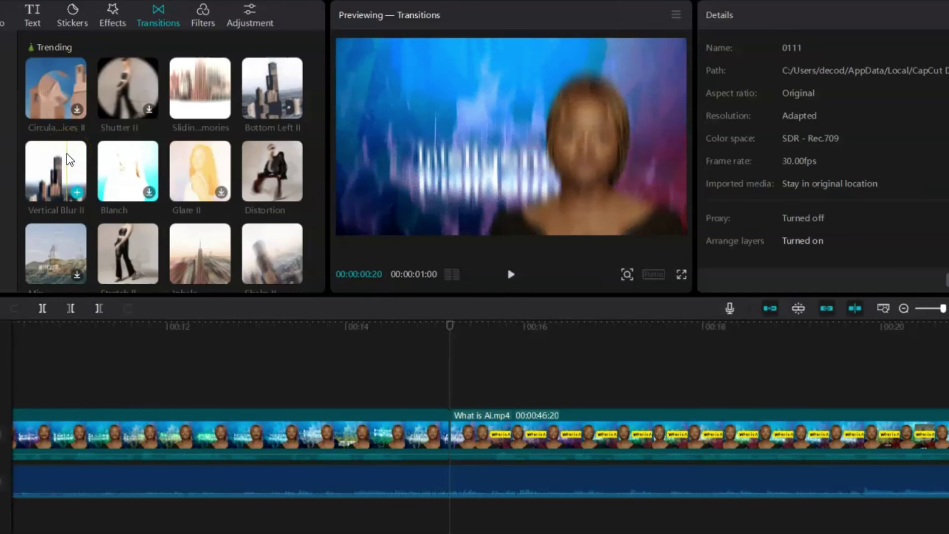
{"action": "left_click", "coordinate": [69, 176]}
{"action": "left_click", "coordinate": [77, 192]}
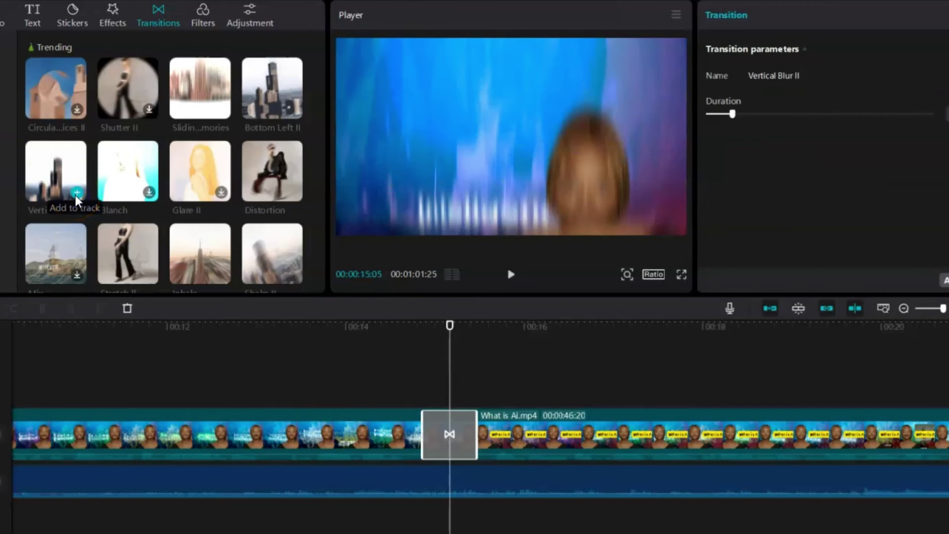
Split the video clip at a second spot and add a Pull Out transition there.
{"action": "left_click", "coordinate": [596, 413]}
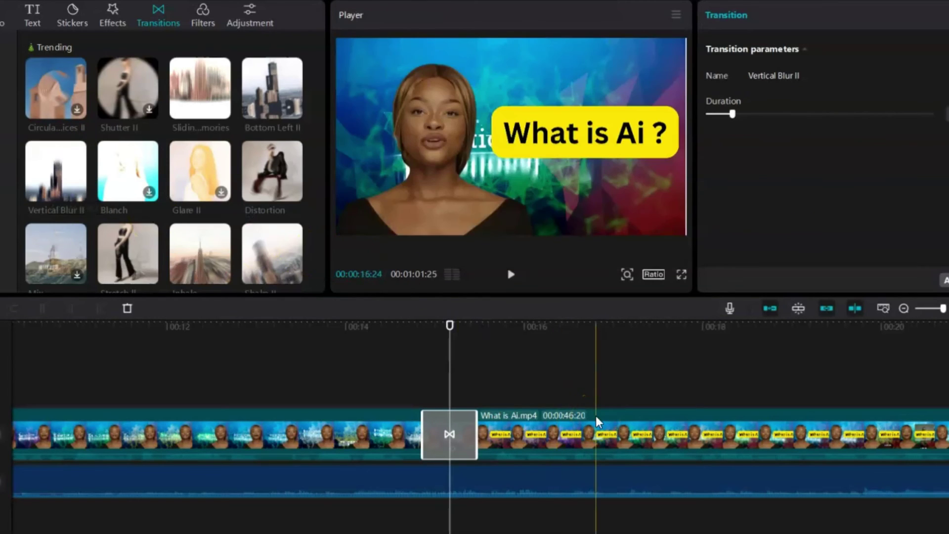
{"action": "scroll", "coordinate": [593, 418], "scroll_direction": "right", "scroll_amount": 3}
{"action": "left_click", "coordinate": [583, 413]}
{"action": "key", "text": "ctrl+b"}
{"action": "scroll", "coordinate": [218, 188], "scroll_direction": "down", "scroll_amount": 5}
{"action": "left_click", "coordinate": [221, 184]}
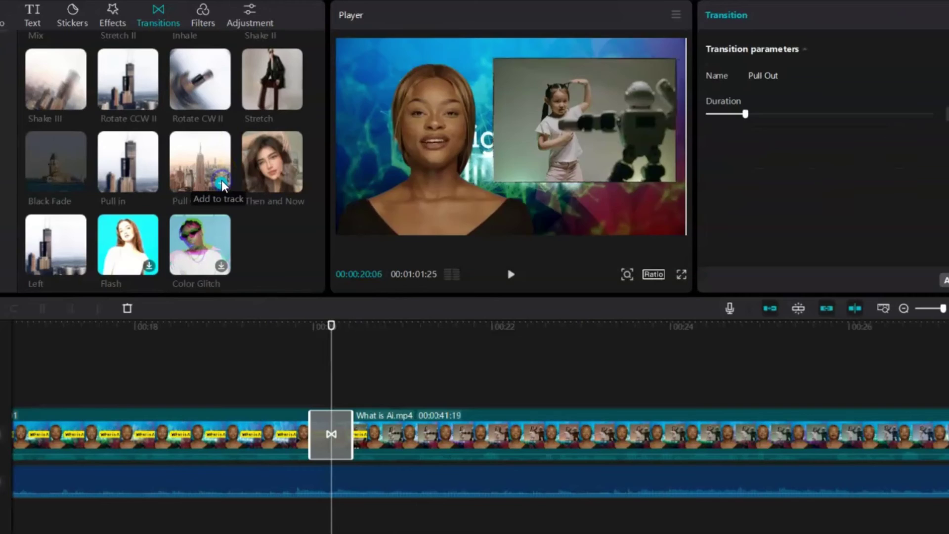
{"action": "left_click", "coordinate": [458, 354]}
{"action": "scroll", "coordinate": [522, 432], "scroll_direction": "down", "scroll_amount": 5, "text": "ctrl"}
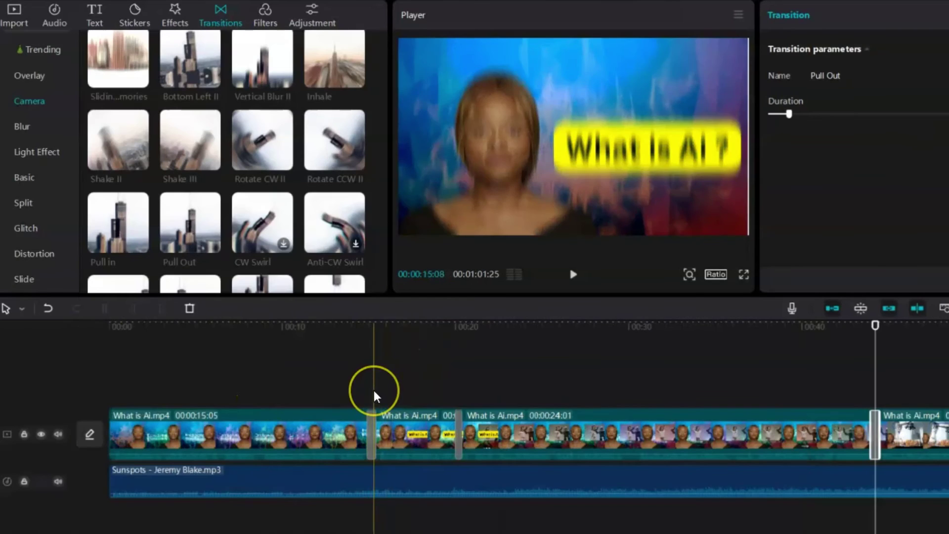
{"action": "left_click", "coordinate": [374, 395]}
Add the Deep woosh sound effect from a 'woosh' search at the first transition, slightly earlier.
{"action": "left_click", "coordinate": [54, 14]}
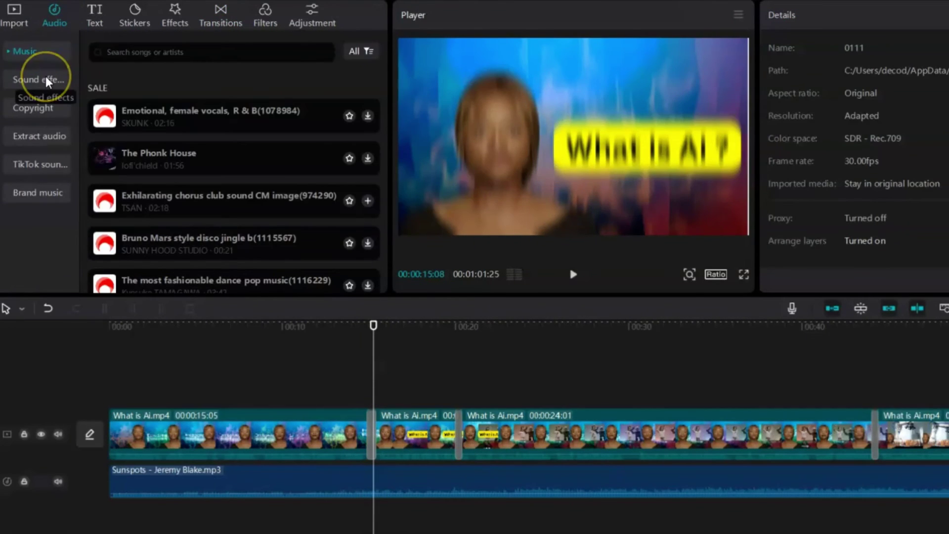
{"action": "left_click", "coordinate": [33, 80]}
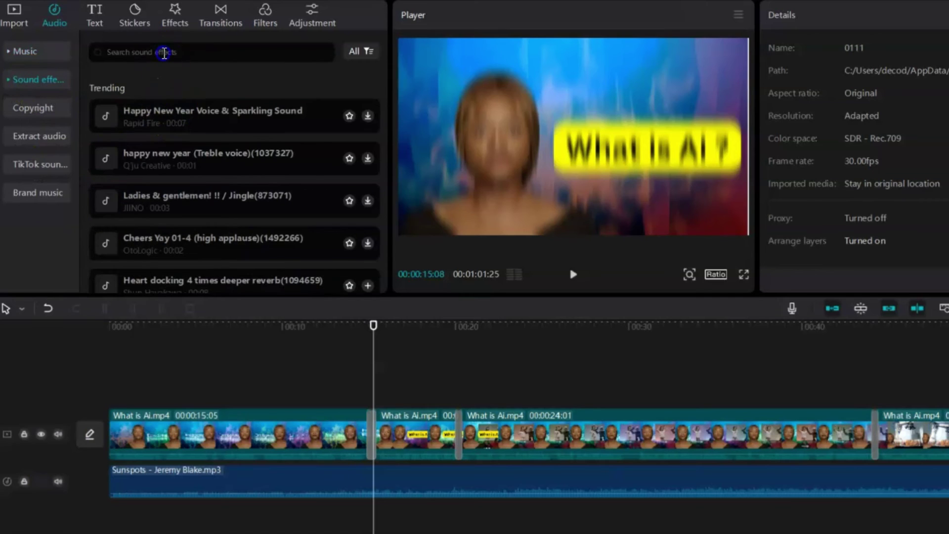
{"action": "left_click", "coordinate": [164, 53]}
{"action": "type", "text": "woosh"}
{"action": "key", "text": "Return"}
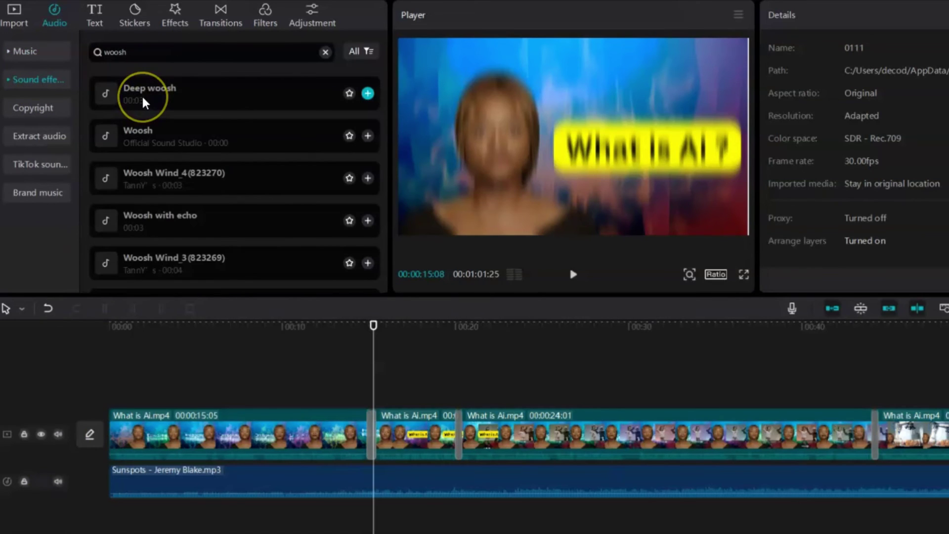
{"action": "left_click", "coordinate": [367, 93]}
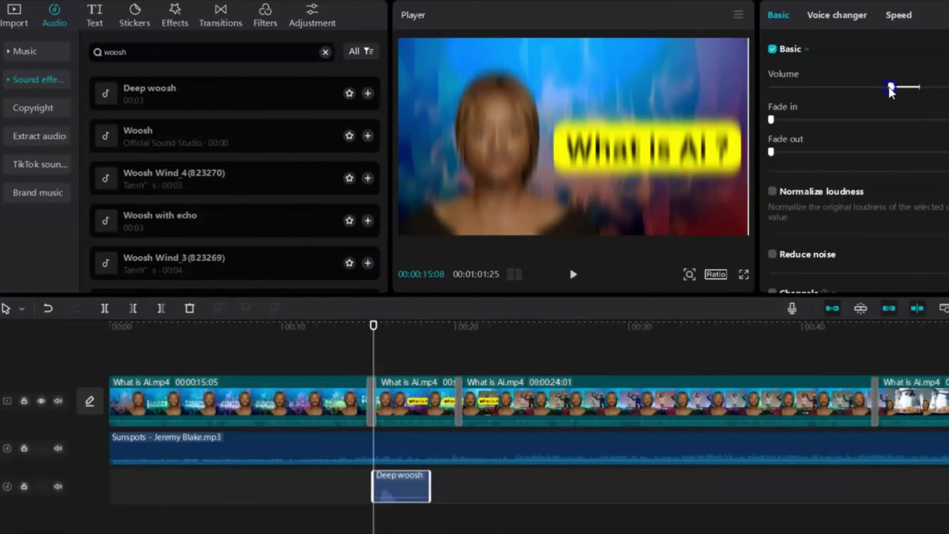
{"action": "left_click_drag", "start_coordinate": [398, 487], "coordinate": [373, 497]}
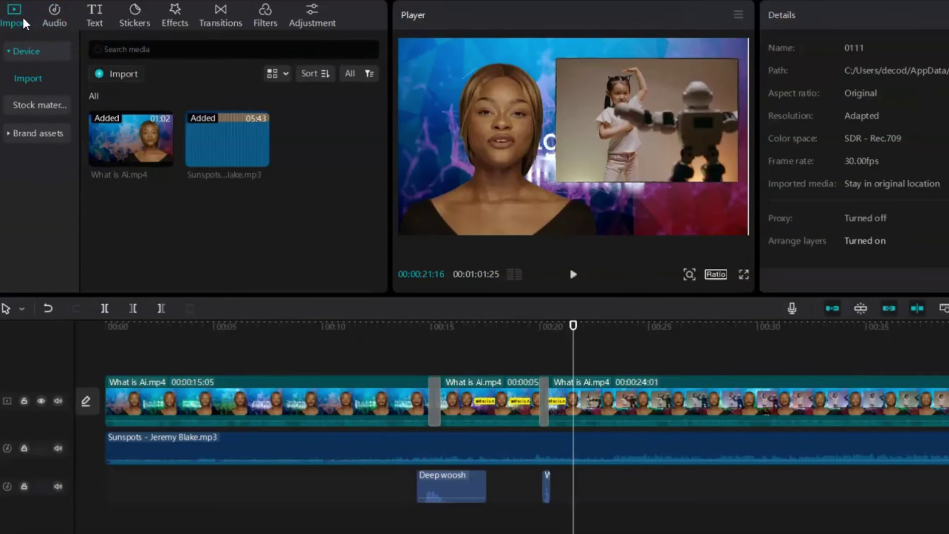
Generate English auto captions, styled with the ZY Palette font and a yellow preset.
{"action": "left_click", "coordinate": [94, 16]}
{"action": "left_click", "coordinate": [230, 235]}
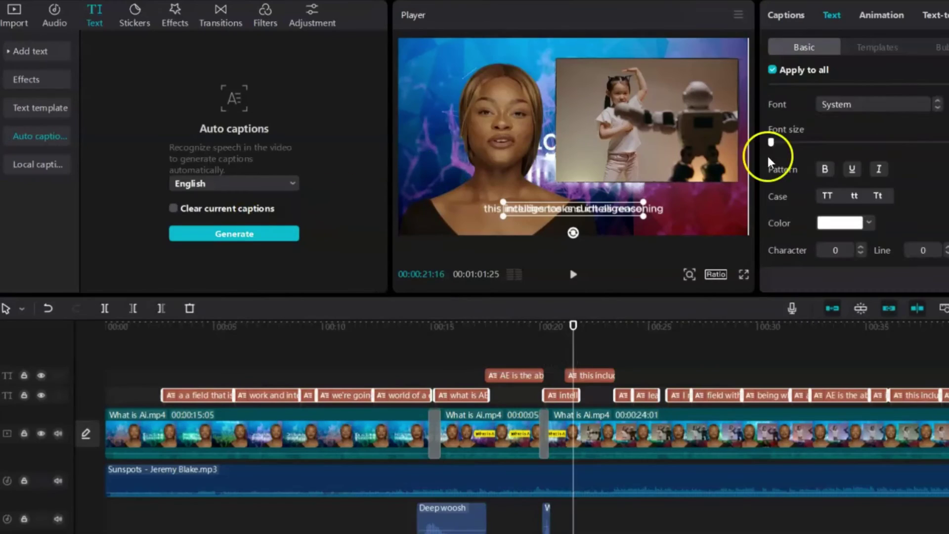
{"action": "scroll", "coordinate": [843, 186], "scroll_direction": "down", "scroll_amount": 3}
{"action": "left_click", "coordinate": [875, 104]}
{"action": "left_click", "coordinate": [868, 101]}
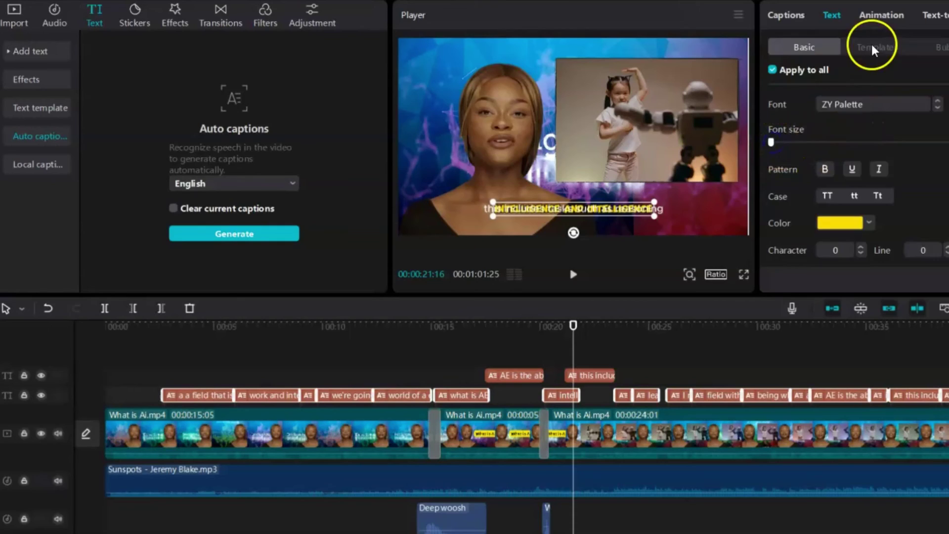
{"action": "left_click", "coordinate": [872, 47]}
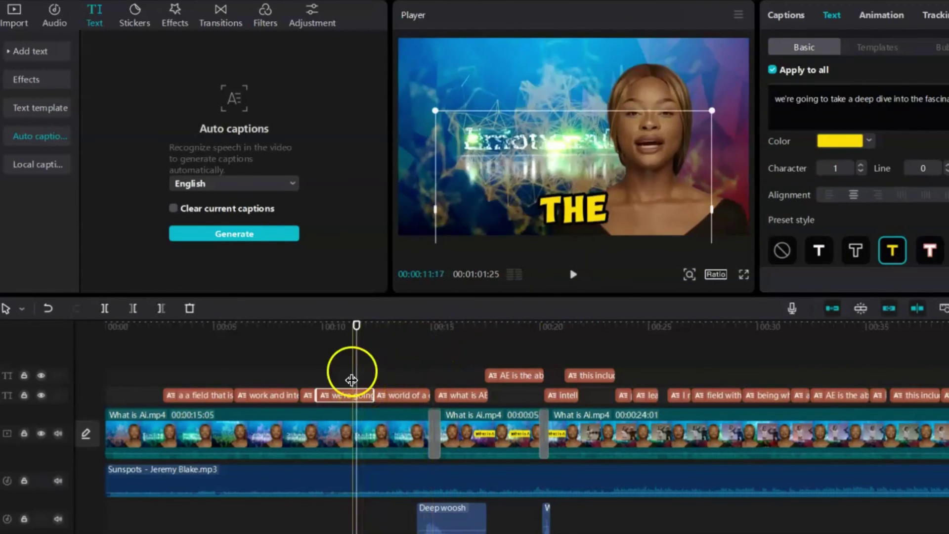
{"action": "left_click", "coordinate": [573, 274]}
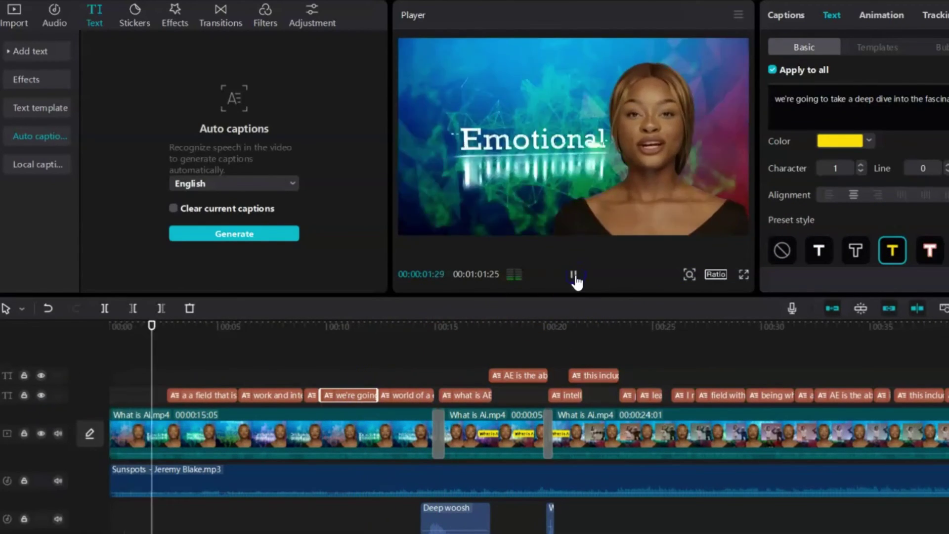